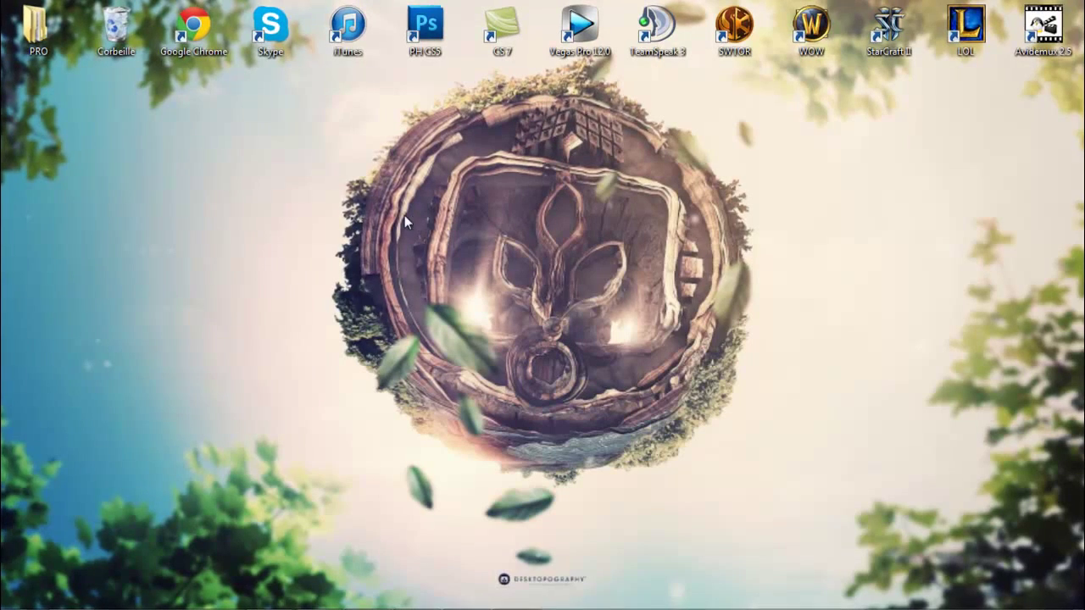
mouse_move(316, 182)
left_mouse_down()
mouse_move(741, 308)
mouse_move(774, 321)
mouse_move(776, 346)
mouse_move(459, 228)
mouse_move(307, 184)
mouse_move(642, 273)
mouse_move(774, 366)
mouse_move(218, 184)
mouse_move(314, 200)
left_mouse_up()
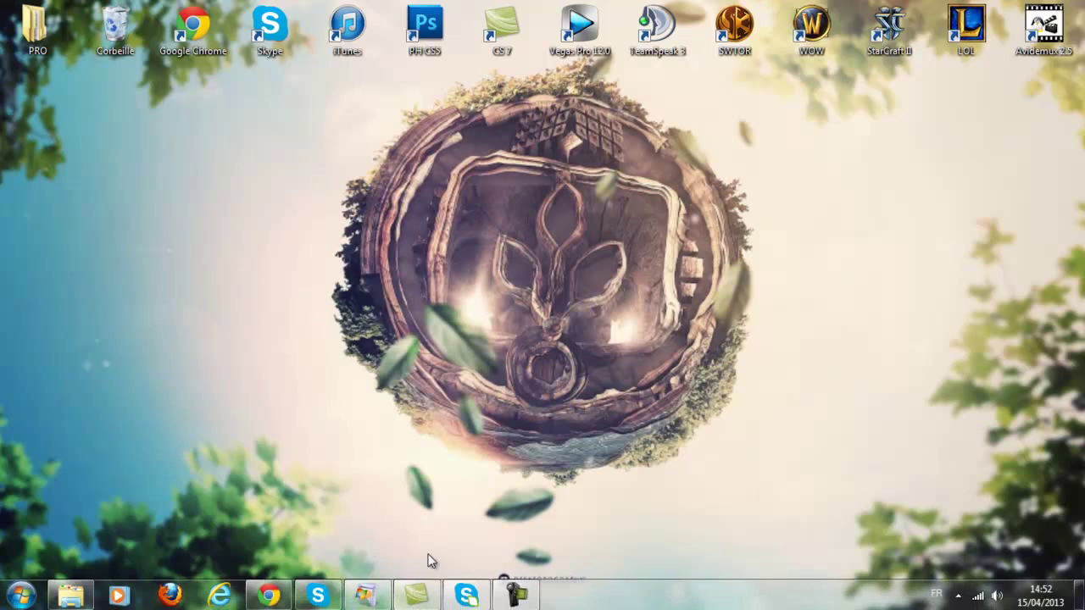
left_click_drag(299, 198, 814, 345)
mouse_move(355, 596)
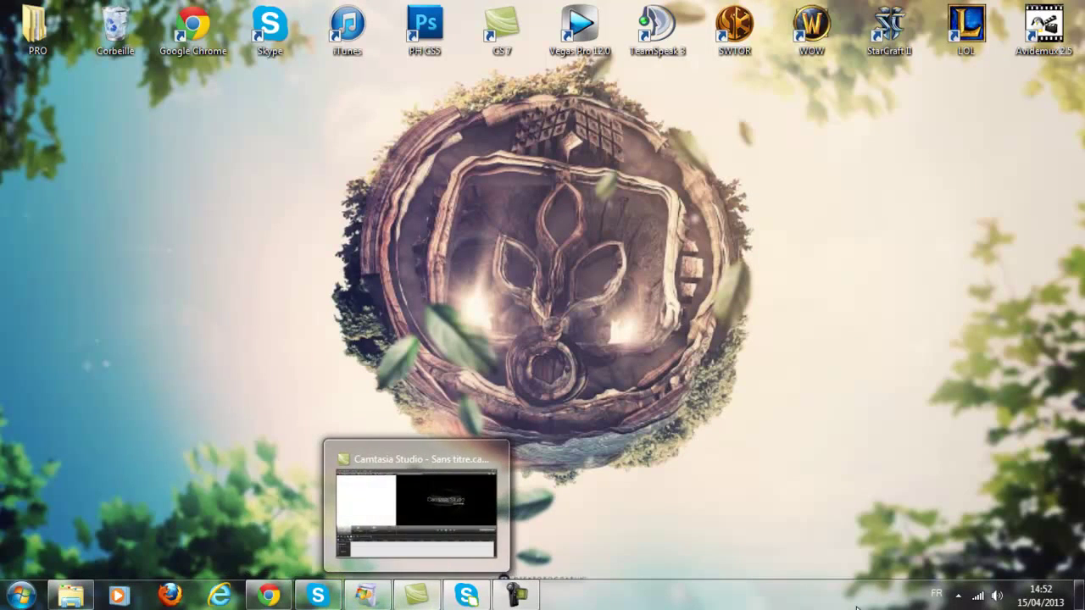
Quit the second Skype instance, Skype+, from its notification area entry and confirm quitting.
right_click(475, 593)
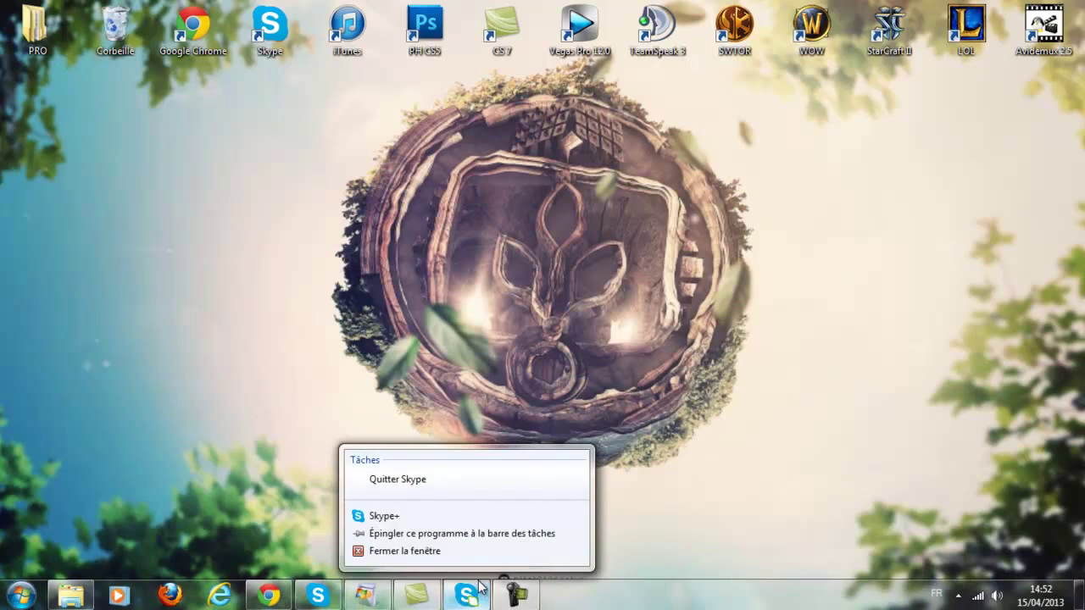
left_click(958, 595)
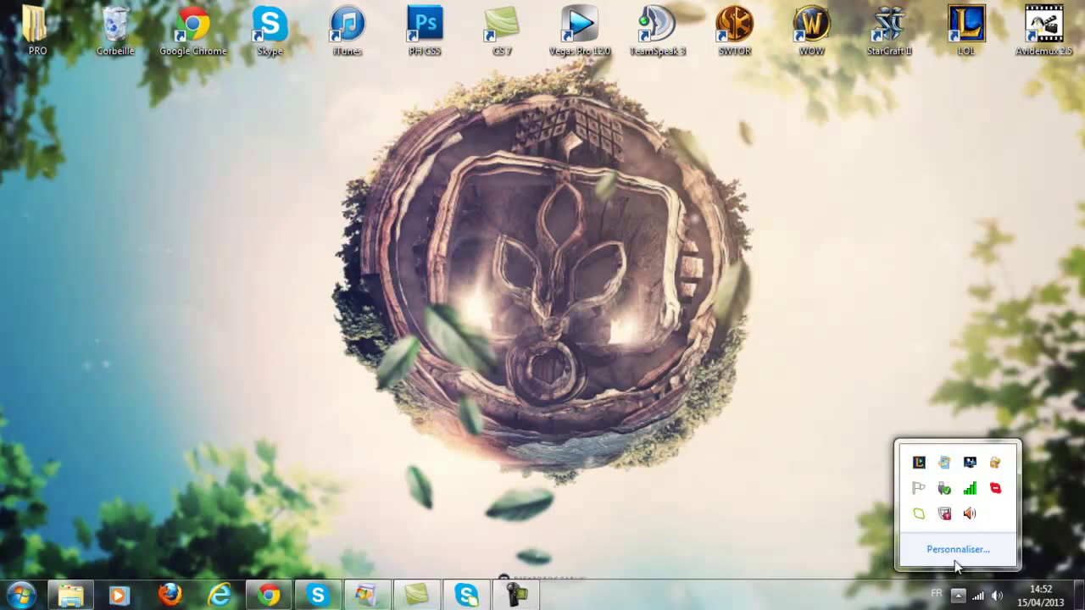
right_click(918, 489)
left_click(896, 498)
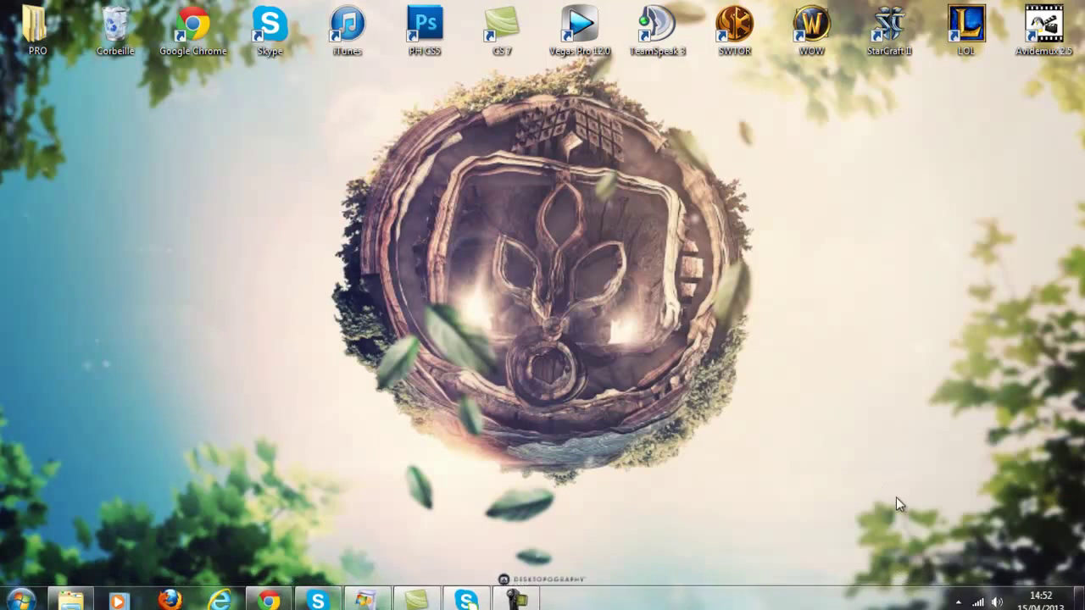
left_click(958, 596)
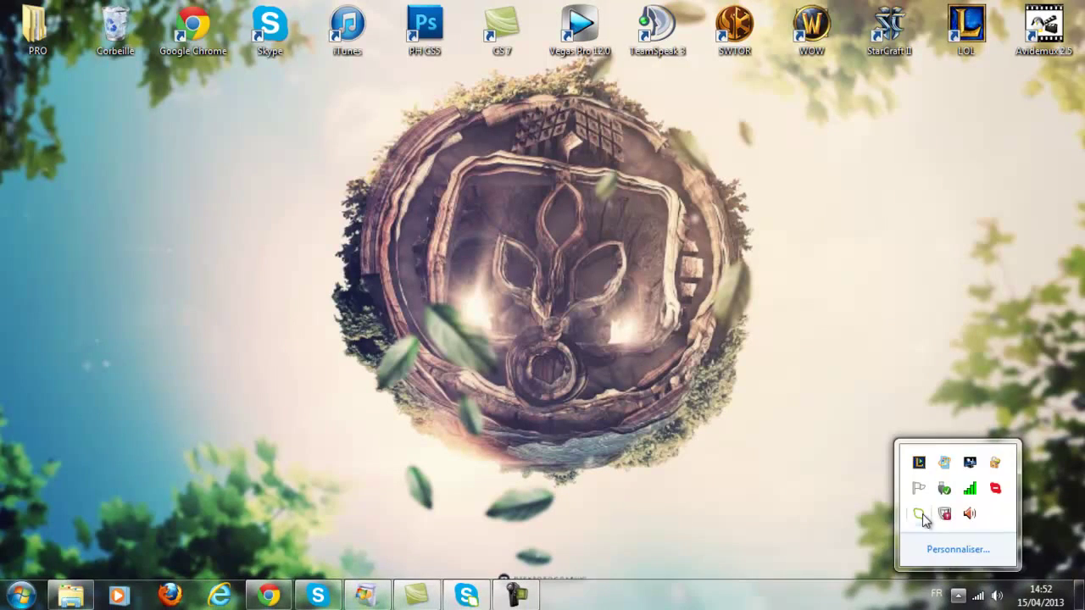
right_click(919, 513)
left_click(943, 565)
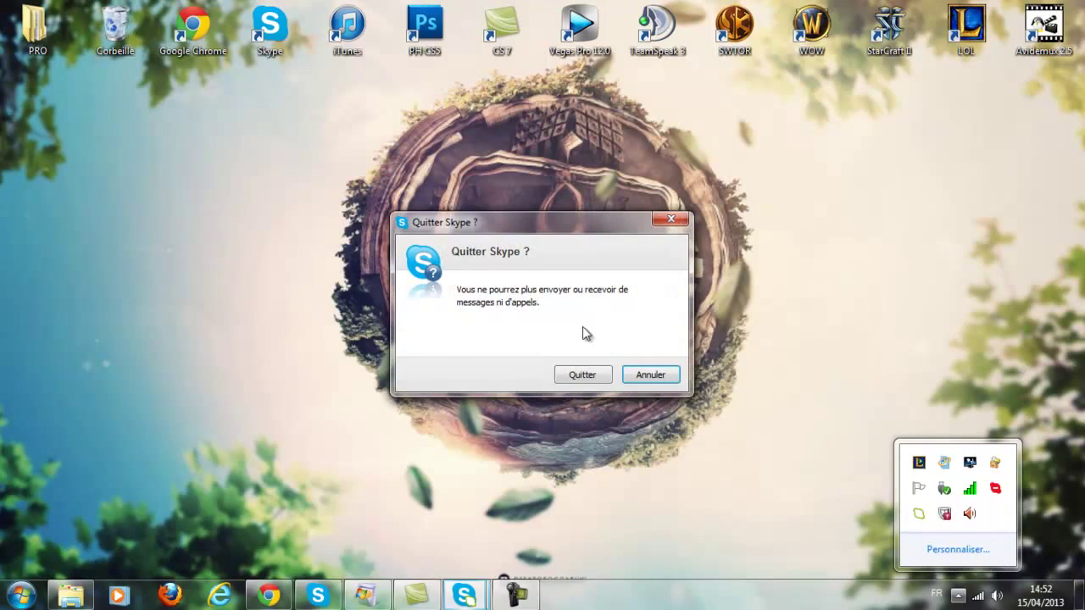
left_click(583, 376)
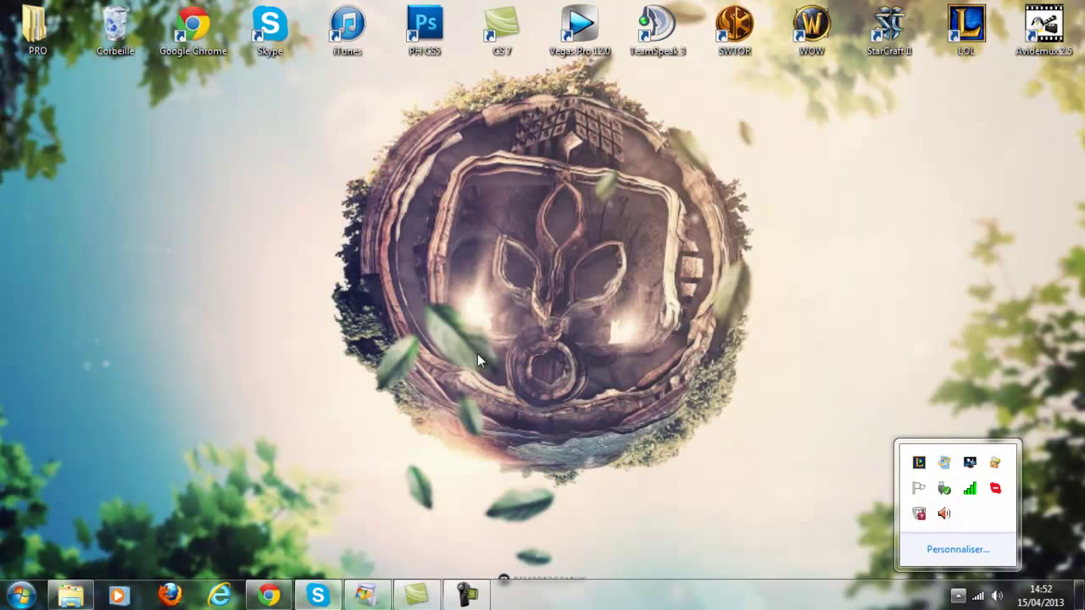
left_click(435, 373)
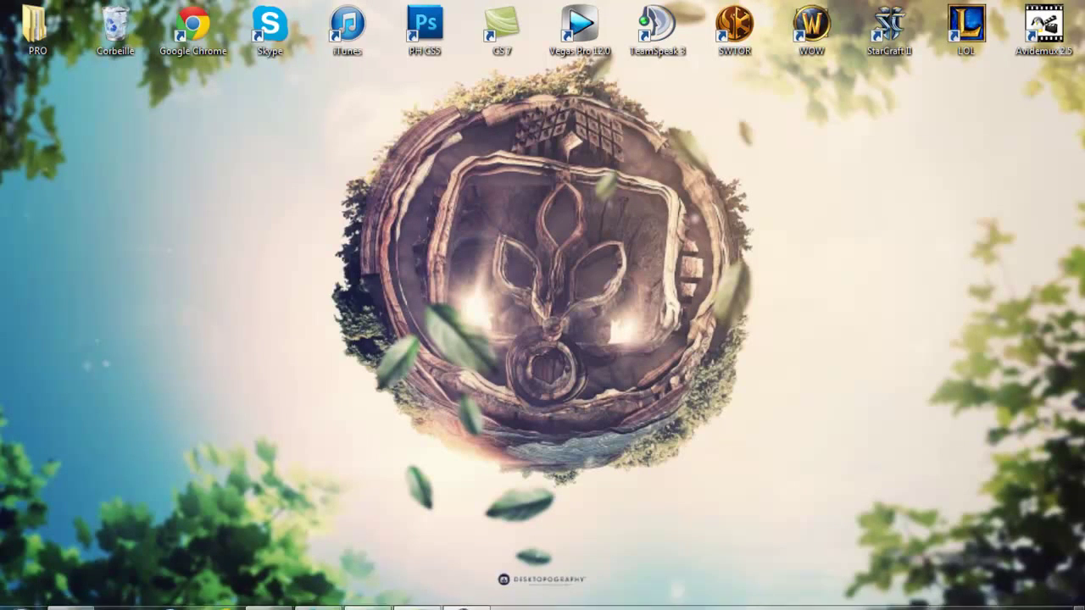
Bring up the main Skype window to view the signed-in account, and minimise it again.
left_click(317, 596)
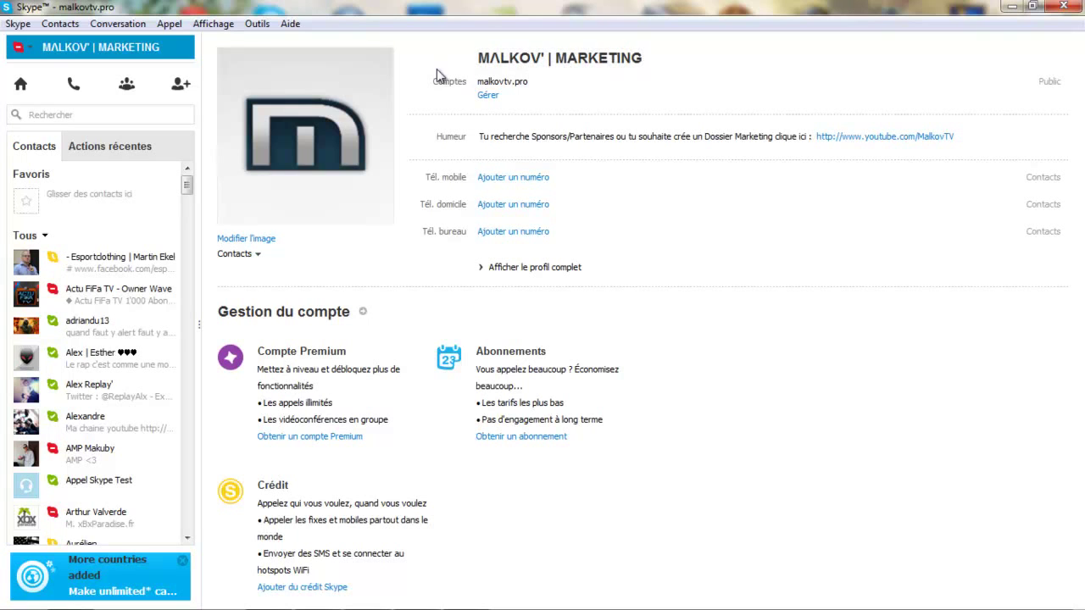
left_click(1011, 6)
left_click_drag(229, 193, 236, 135)
left_click_drag(235, 135, 257, 142)
left_click_drag(255, 140, 838, 421)
left_click(318, 595)
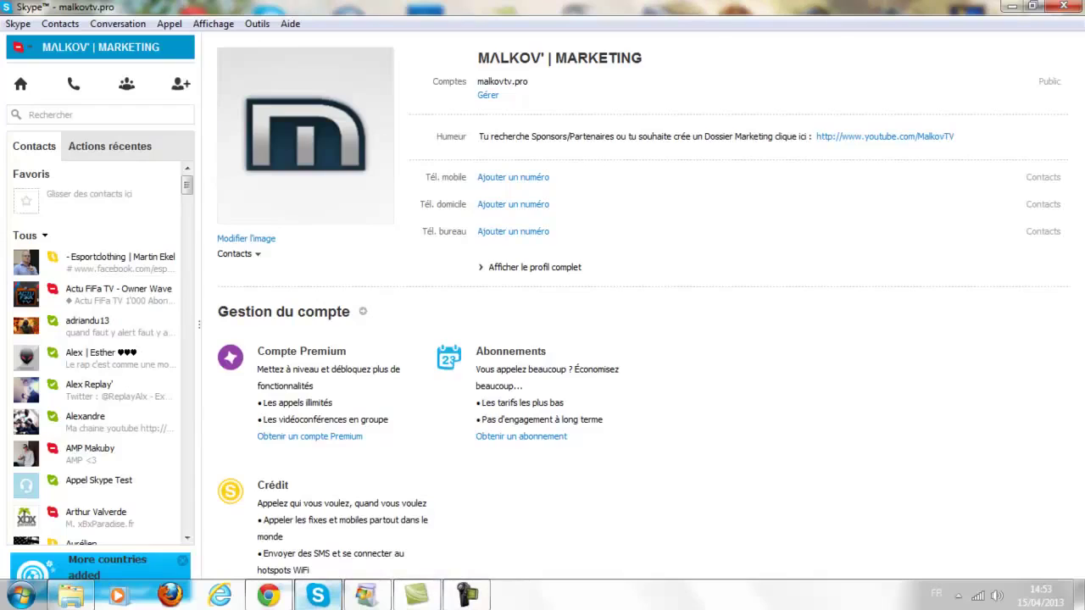
left_click(317, 595)
Launch a second Skype instance from the Skype+ shortcut in the PRO > Game folder.
left_click(71, 595)
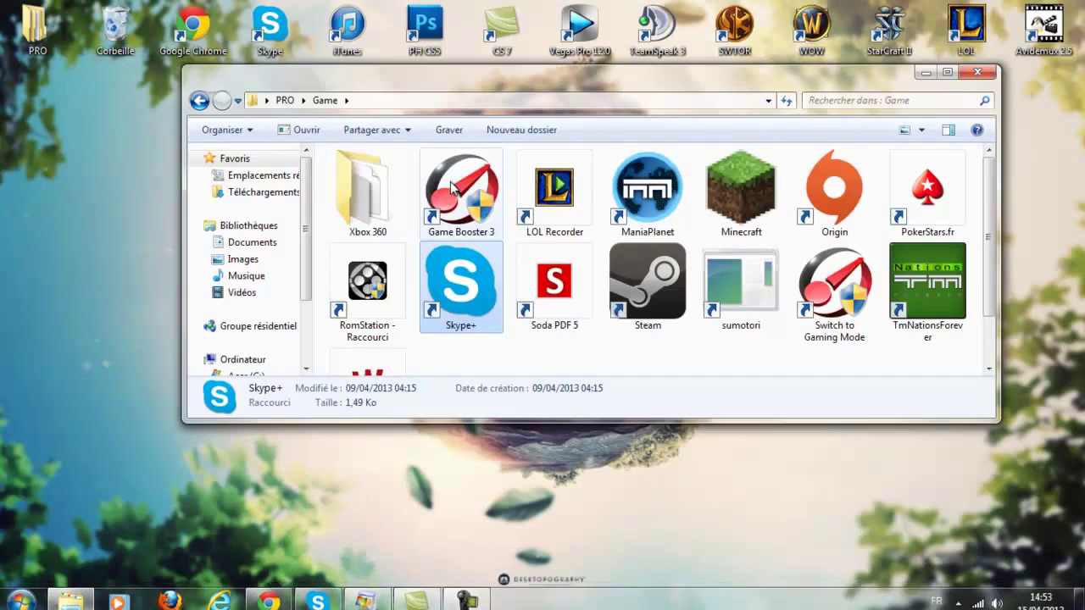
scroll(623, 255, "down", 2)
scroll(370, 379, "up", 2)
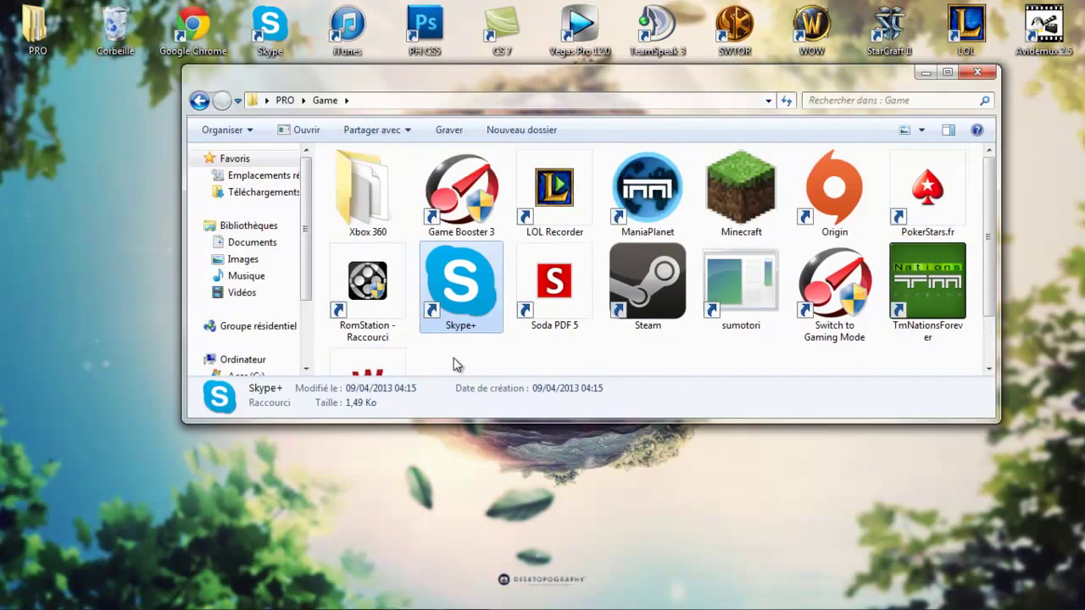
scroll(610, 356, "down", 2)
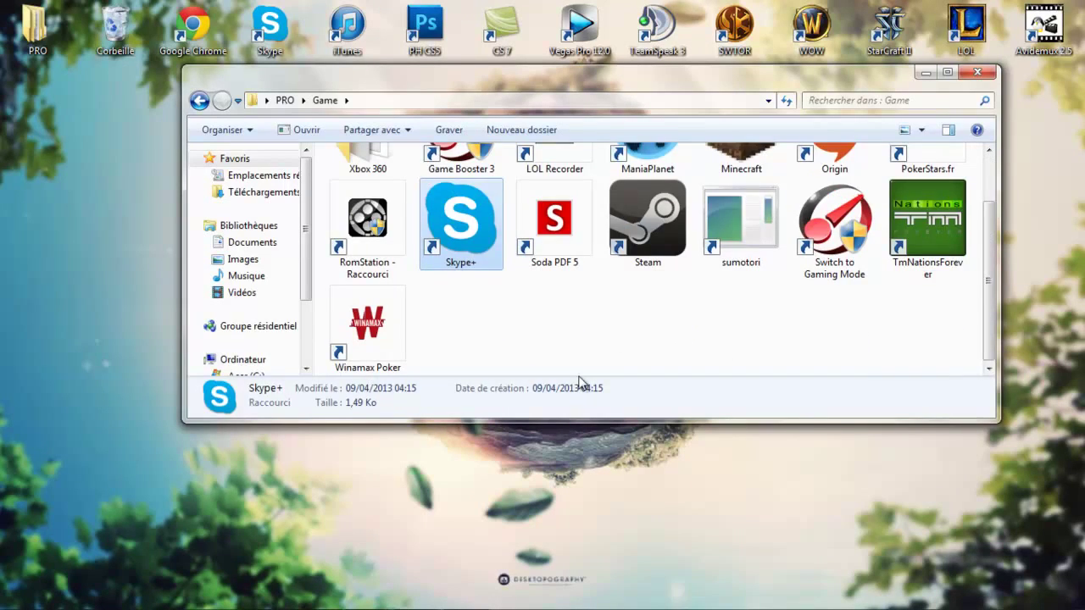
scroll(579, 373, "up", 2)
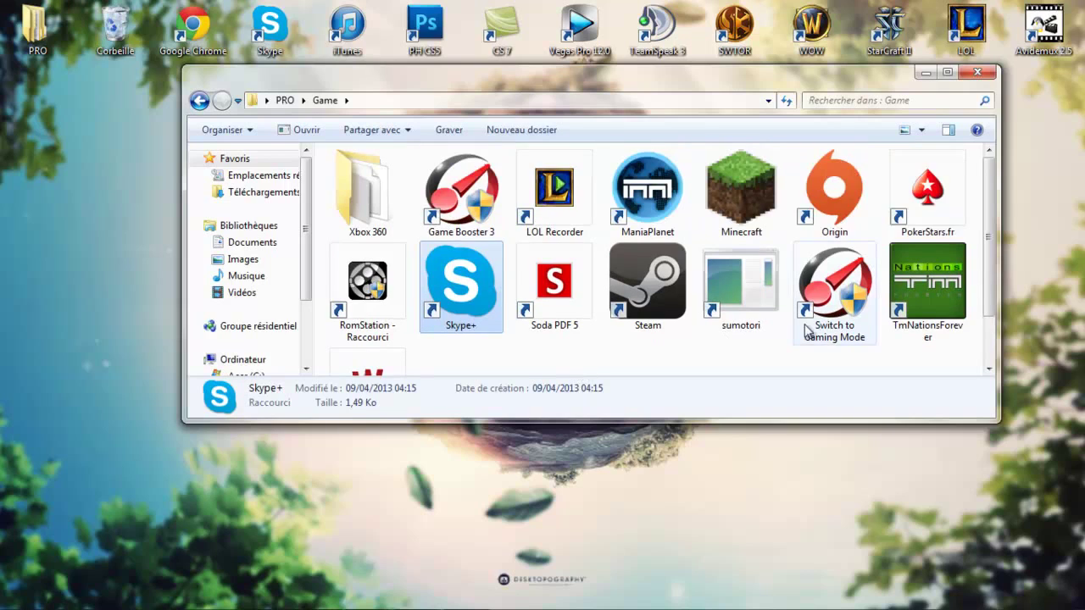
left_click(913, 204)
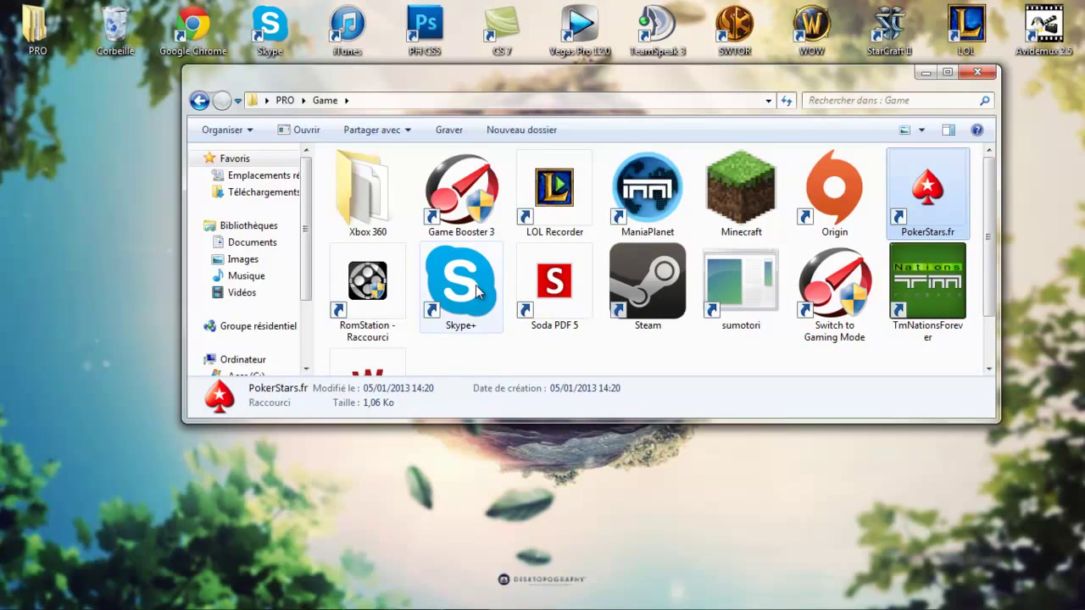
left_click(475, 320)
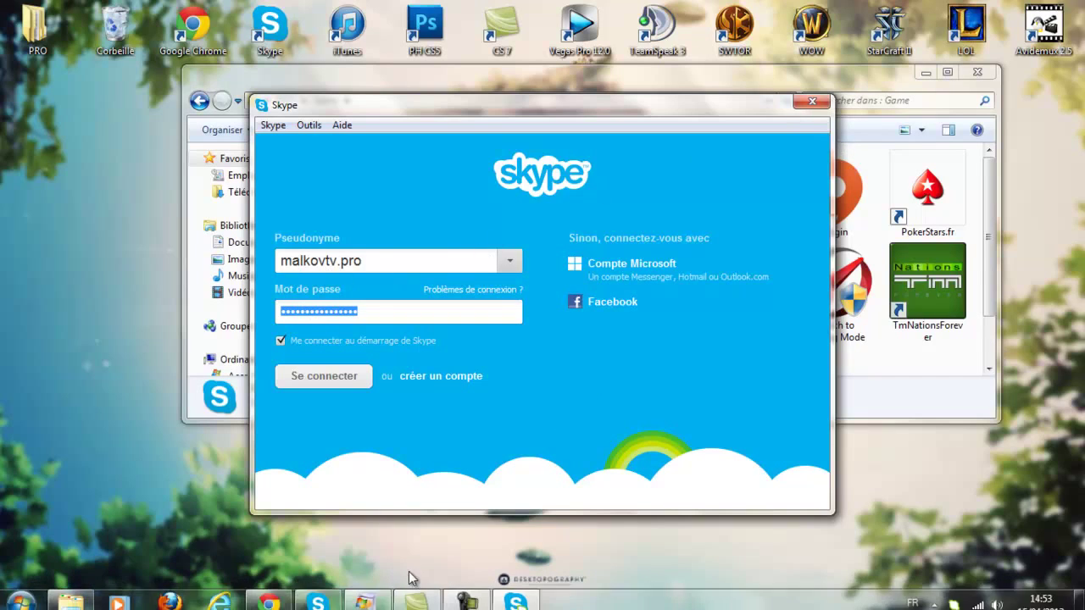
Close the second Skype login window, quit that instance completely, and close the Game folder.
left_click(812, 102)
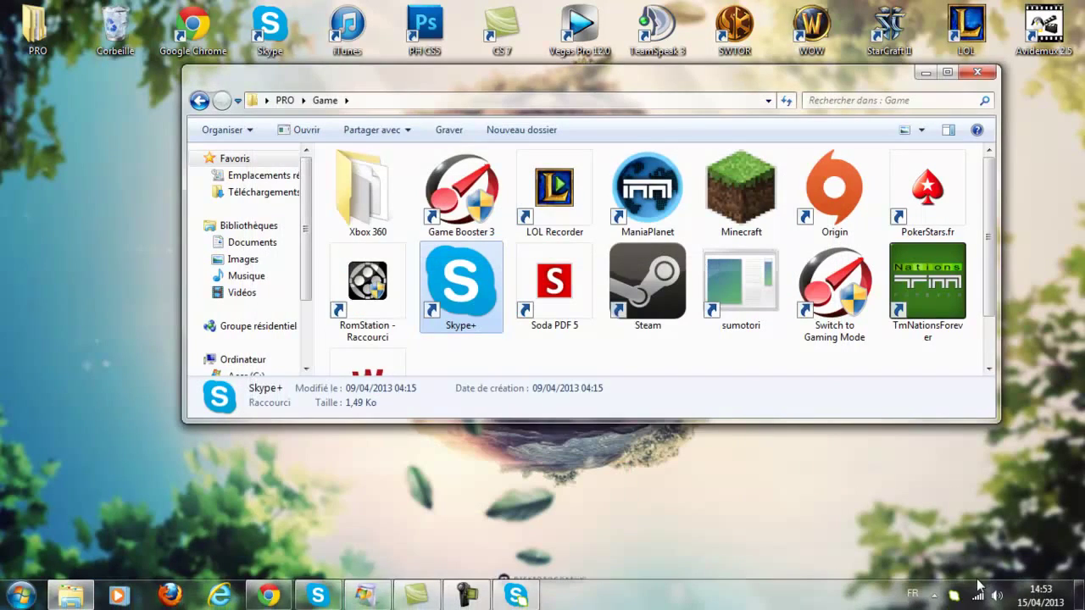
left_click(934, 594)
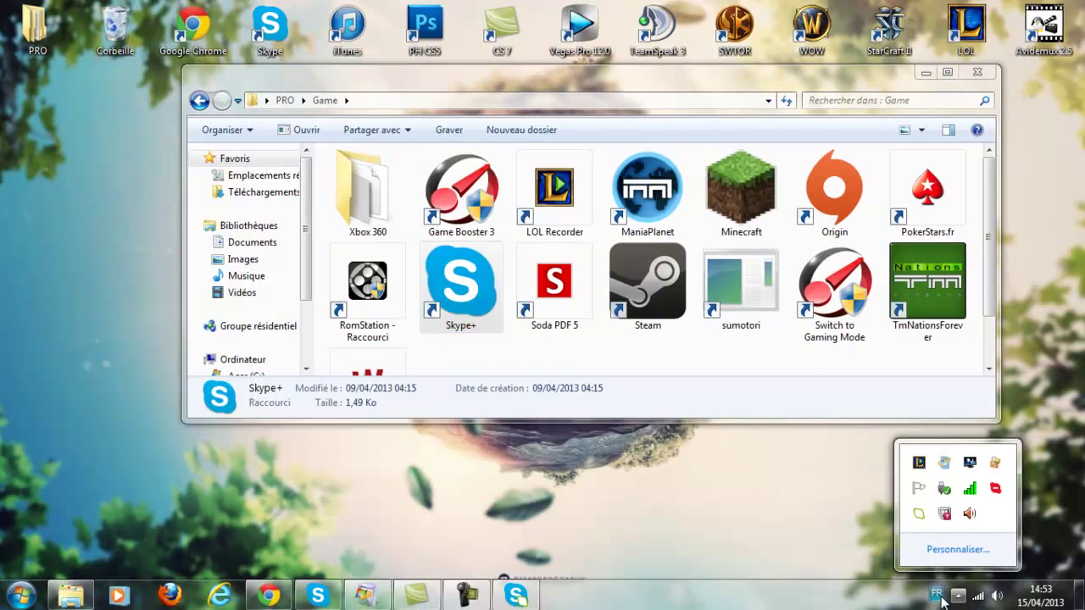
right_click(919, 514)
left_click(975, 568)
left_click(595, 378)
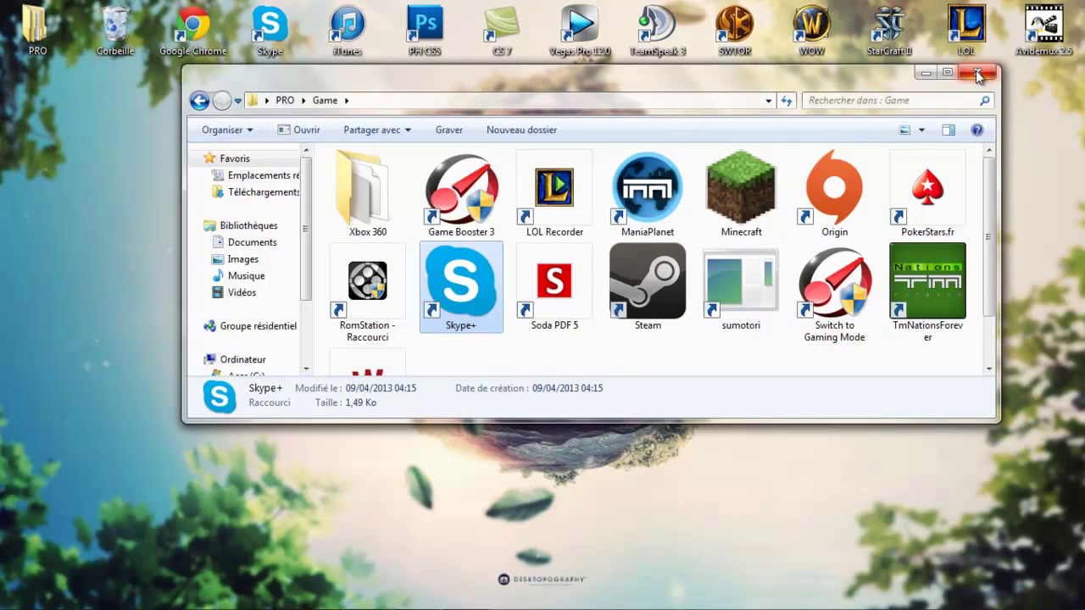
left_click(979, 76)
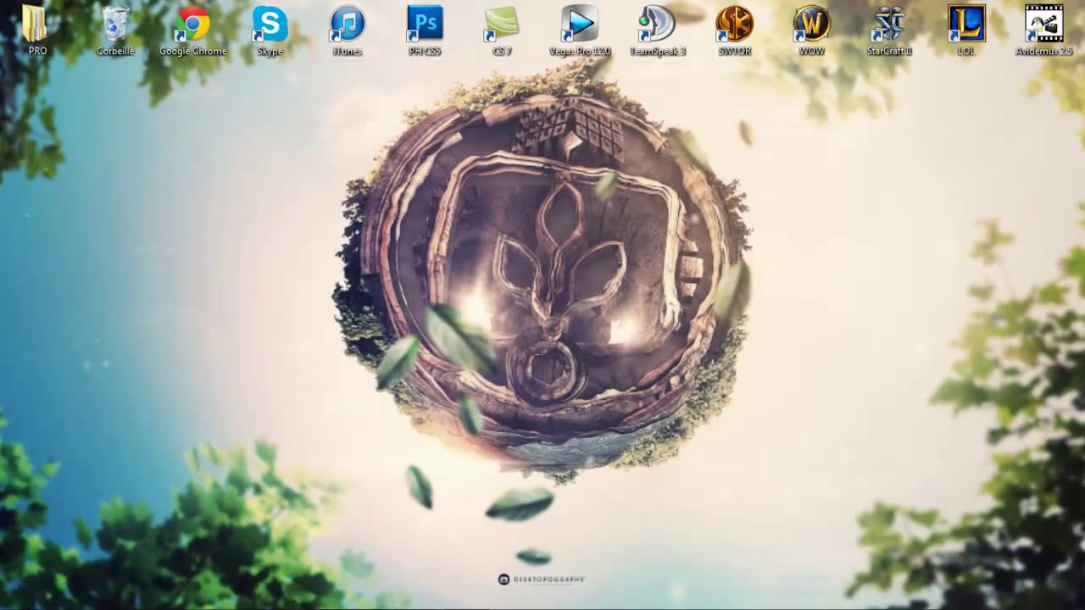
Switch to Chrome and upvote the commentcamarche.net forum answer explaining how to open two Skype sessions.
left_click(267, 596)
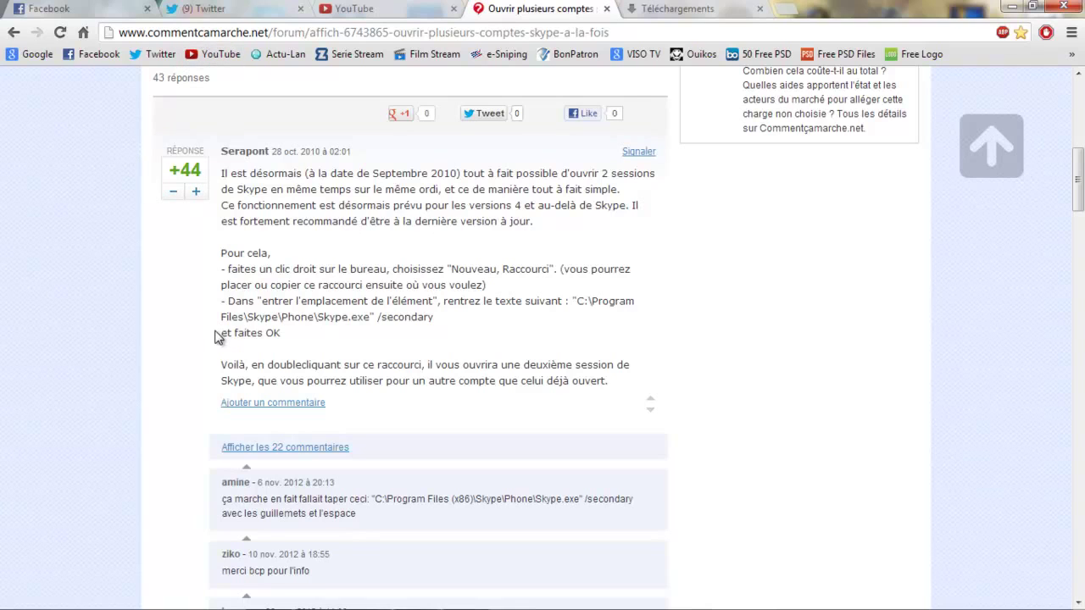
left_click(196, 191)
scroll(111, 365, "up", 7)
scroll(105, 363, "down", 1)
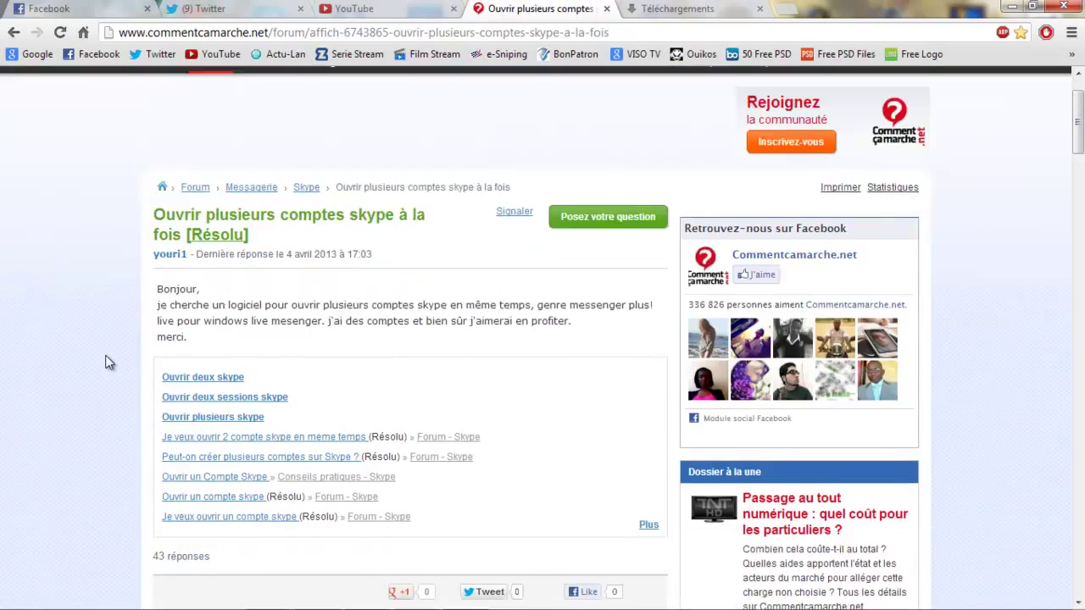
scroll(105, 363, "up", 1)
scroll(105, 363, "down", 3)
scroll(108, 363, "down", 4)
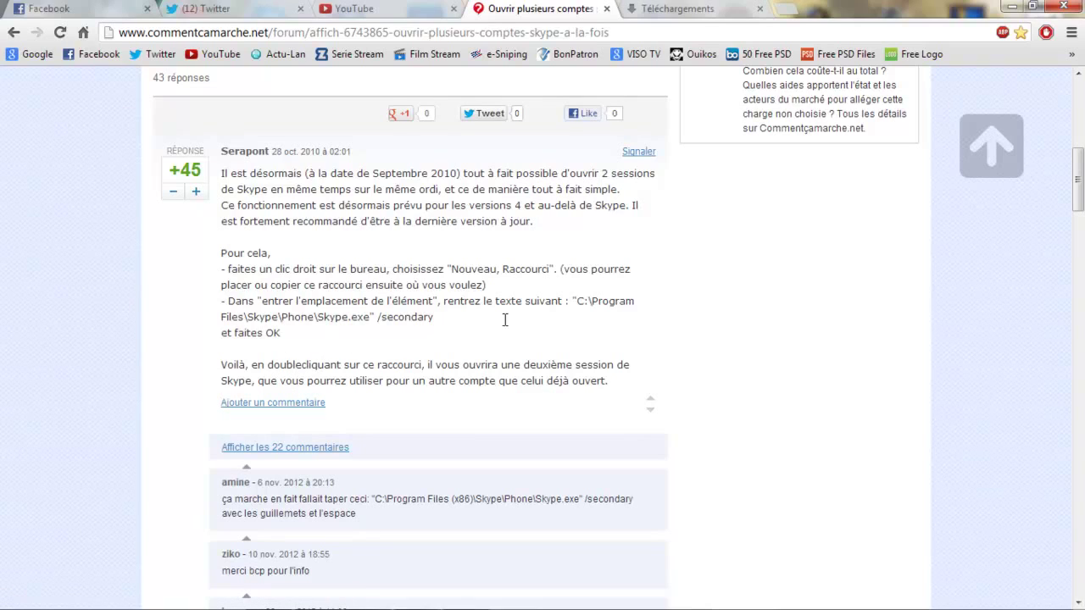
Copy C:\Program Files\Skype\Phone\Skype.exe" /secondary from the forum answer and reduce the browser window to reveal the desktop.
left_click_drag(504, 319, 583, 307)
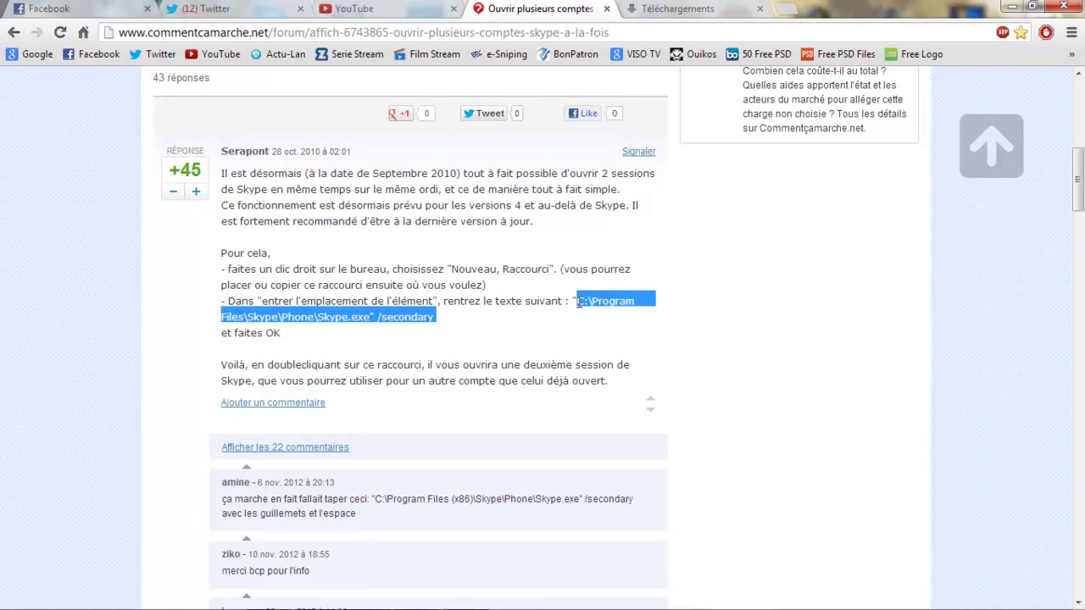
right_click(591, 297)
left_click(607, 311)
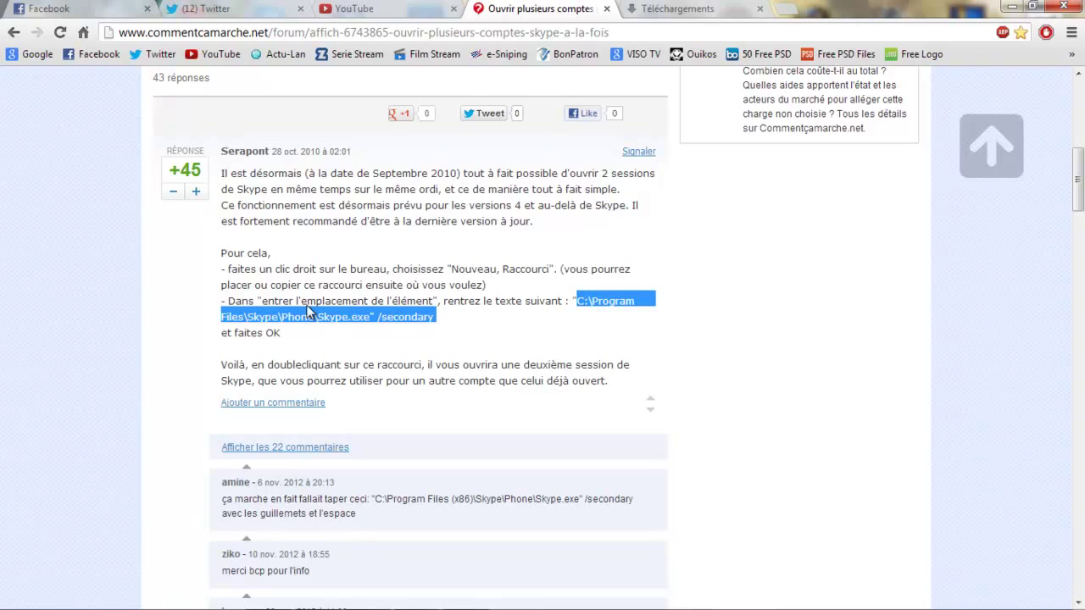
left_click(331, 256)
left_click(1032, 6)
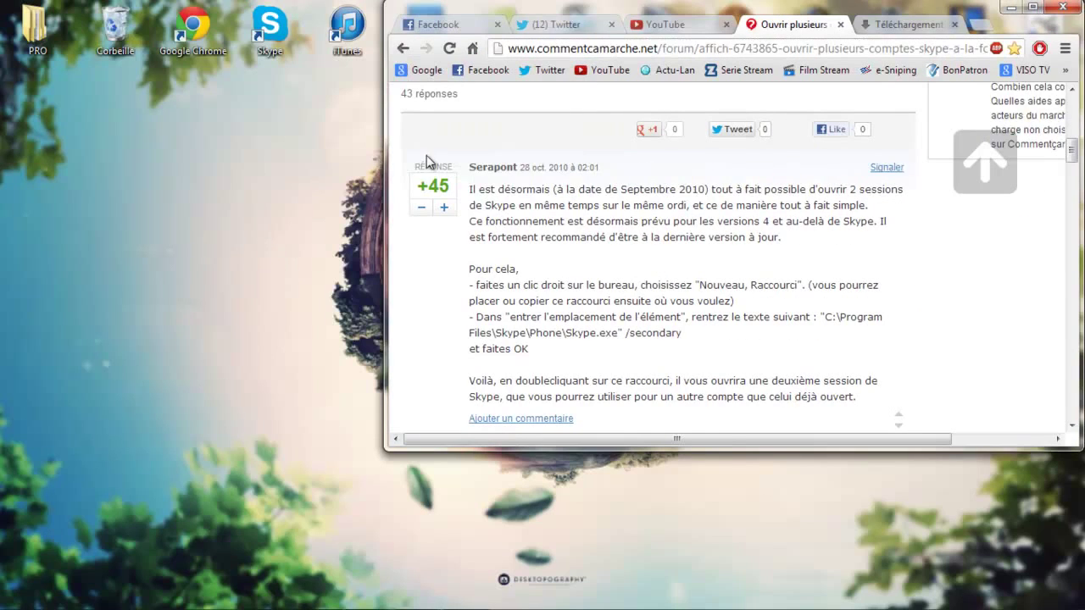
Start a new desktop shortcut and paste C:\Program Files\Skype\Phone\Skype.exe" /secondary as the item location.
right_click(56, 146)
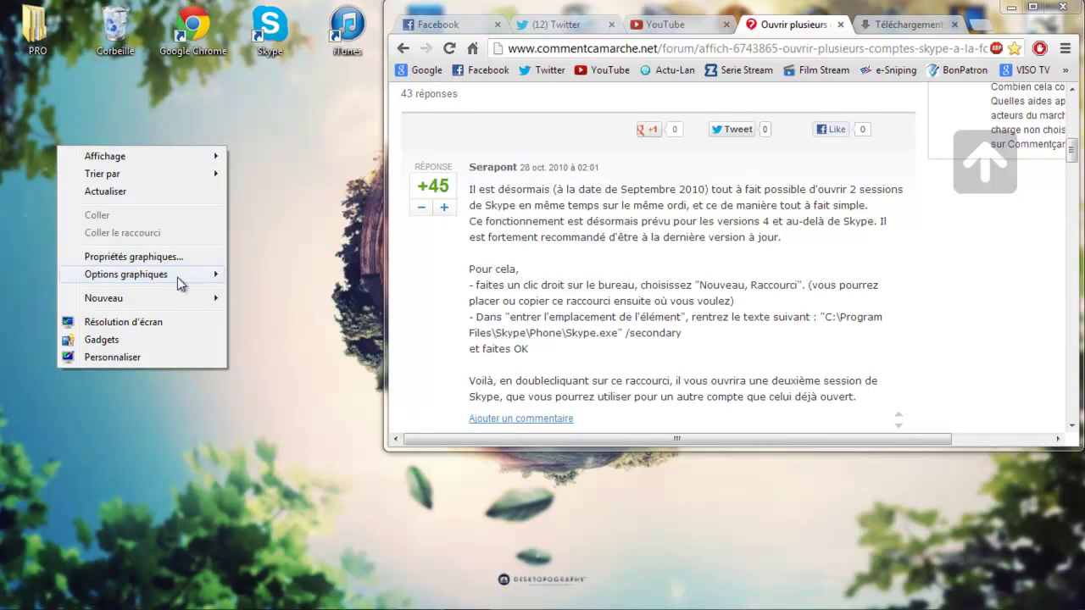
mouse_move(197, 299)
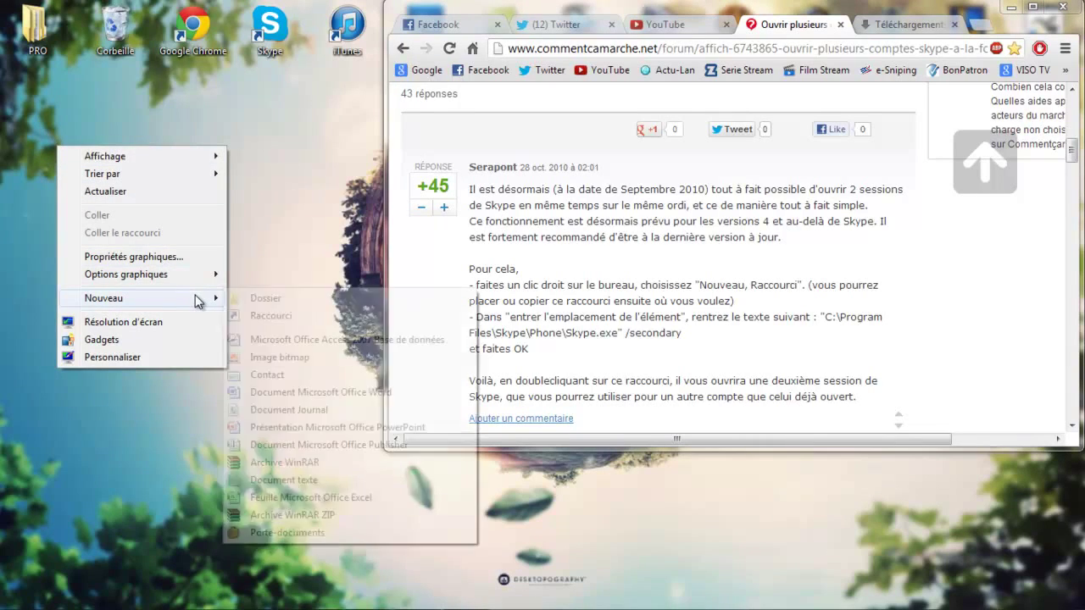
left_click(271, 317)
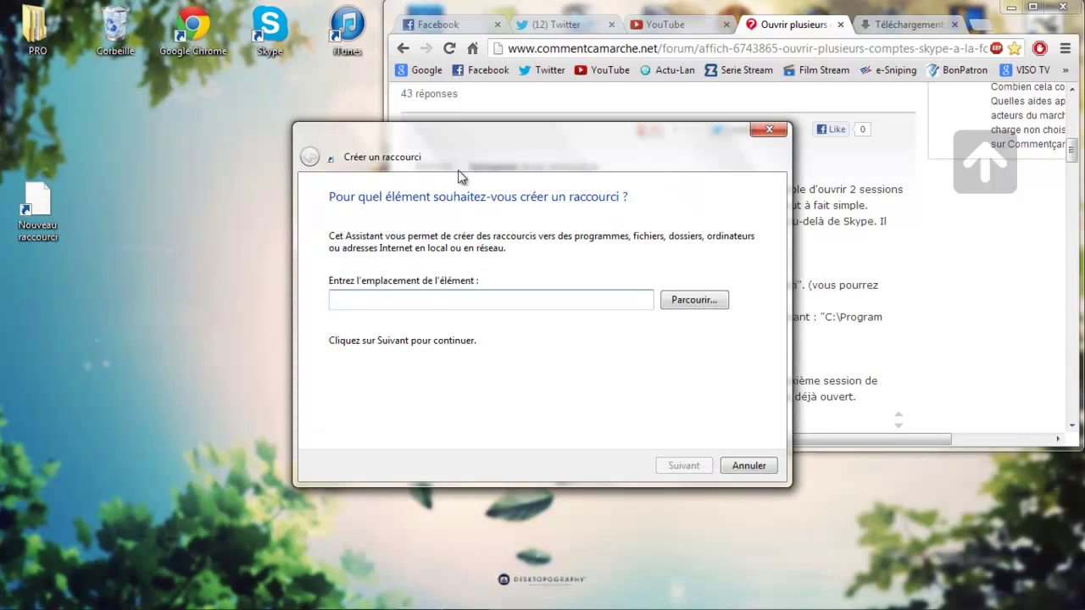
left_click_drag(484, 153, 180, 111)
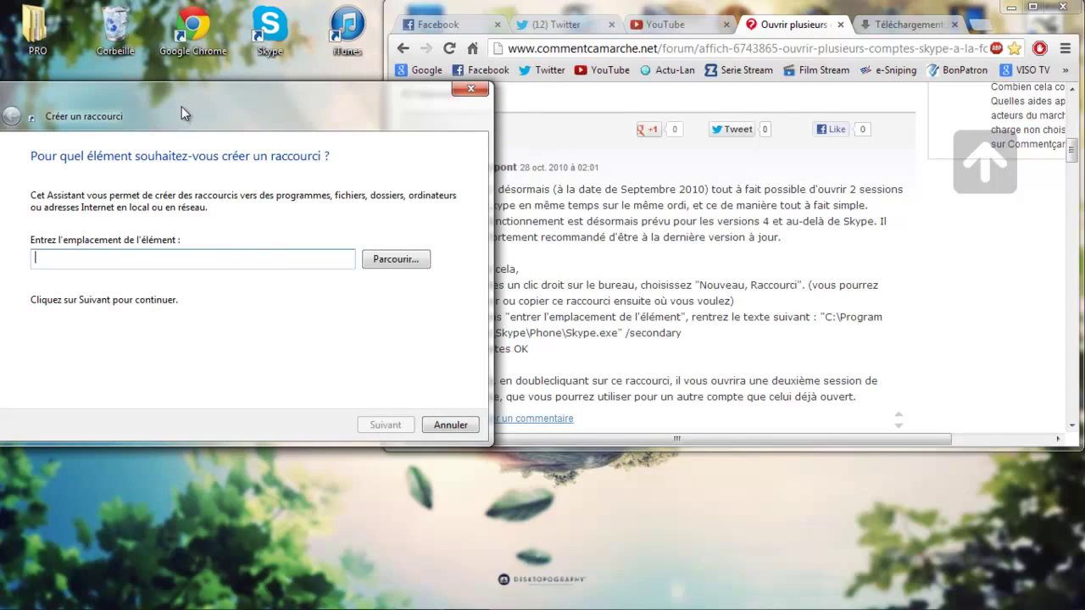
left_click_drag(133, 96, 187, 81)
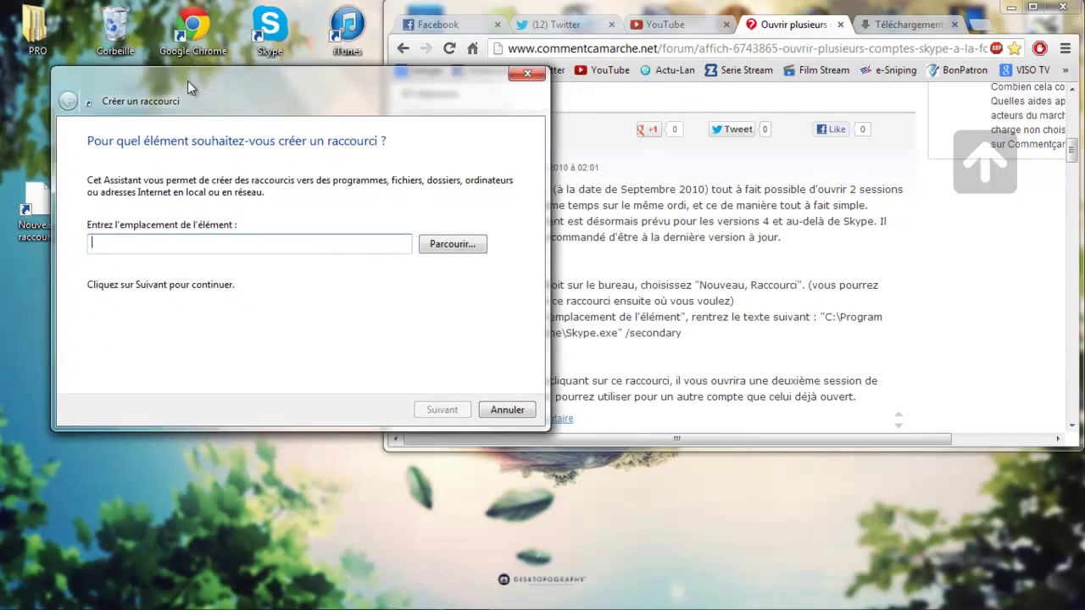
key("ctrl+v")
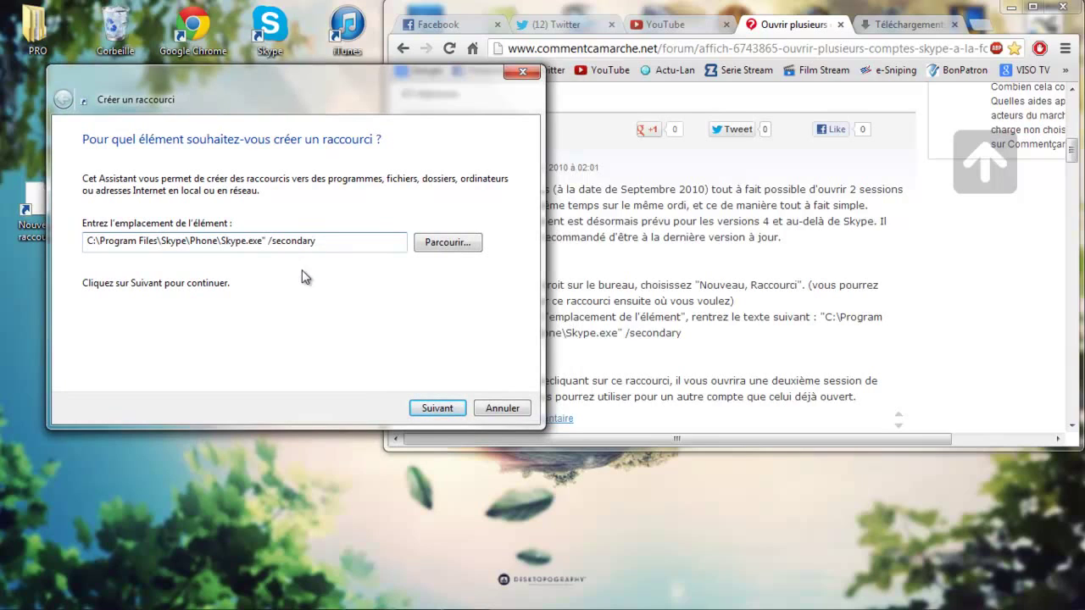
left_click_drag(322, 236, 277, 238)
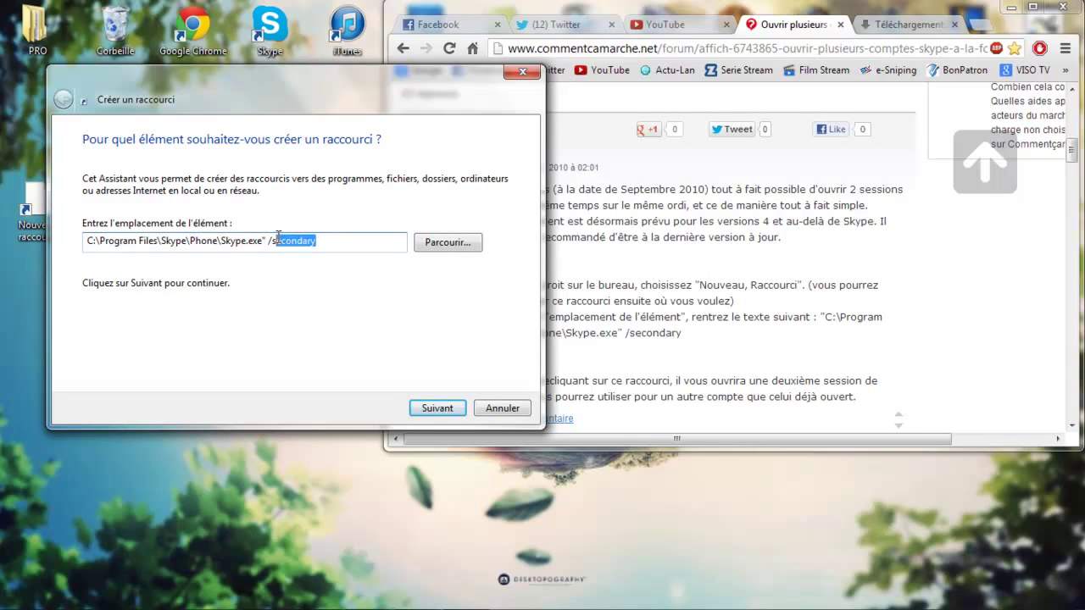
left_click(338, 242)
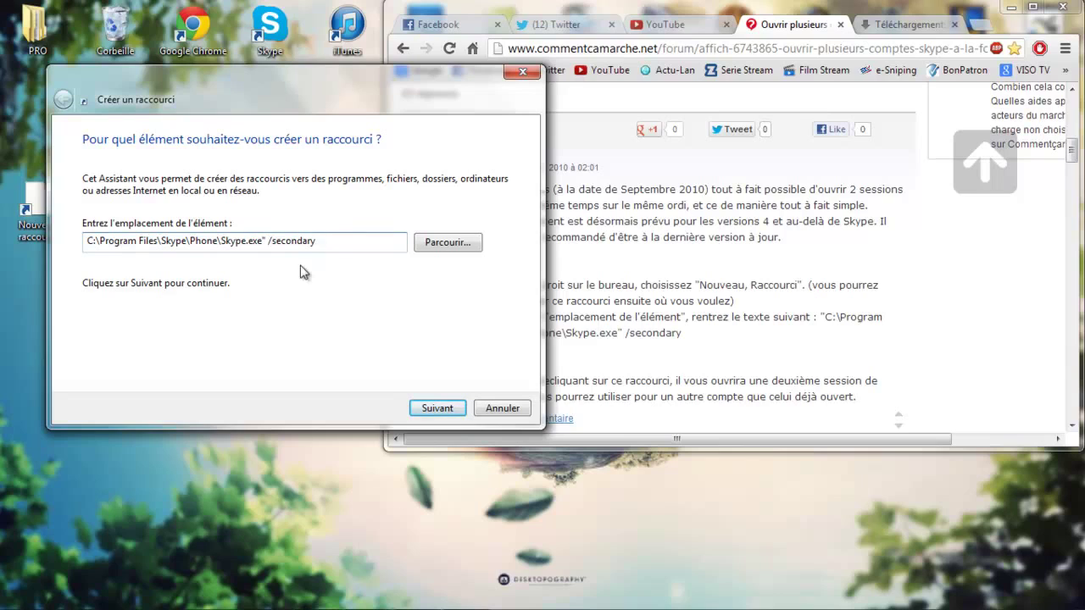
Try to continue the shortcut wizard with C:\Program Files\Skype\Phone\Skype.exe" /secondary as the location.
left_click_drag(317, 247, 293, 238)
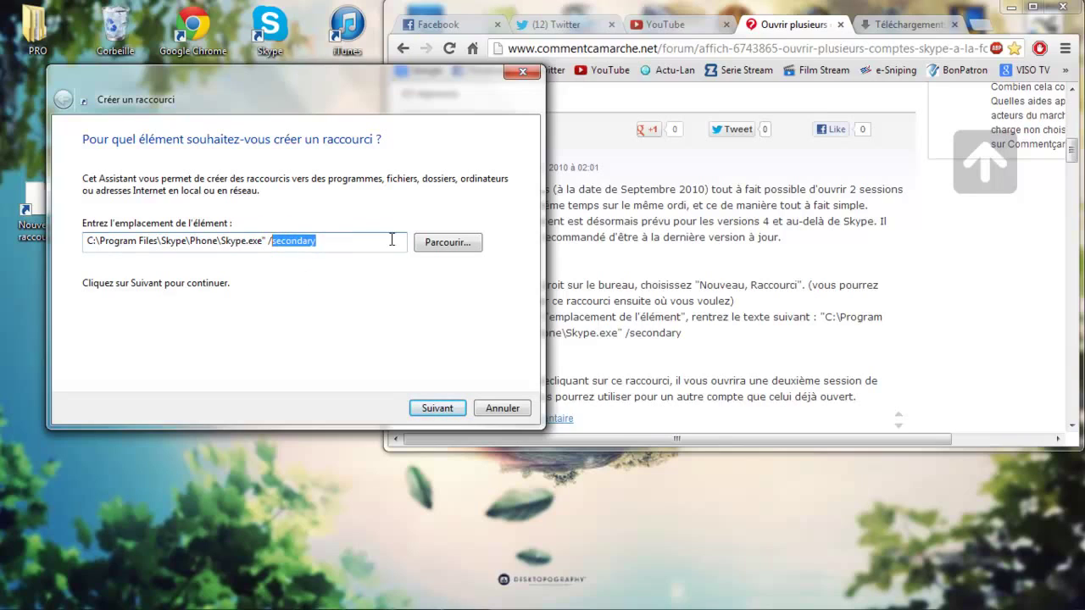
left_click(442, 412)
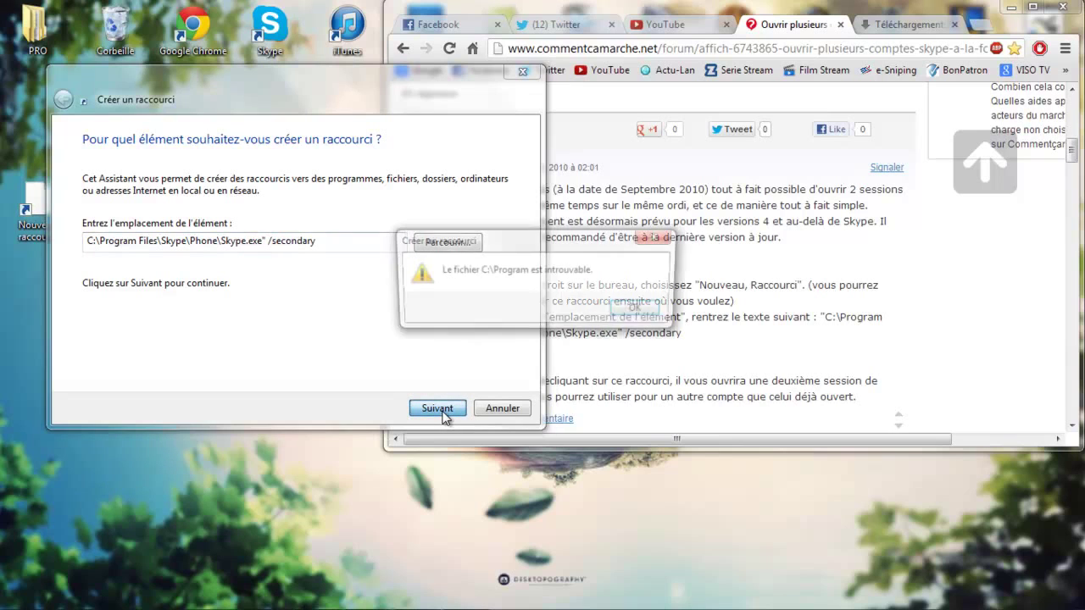
left_click(641, 311)
key("ctrl+c")
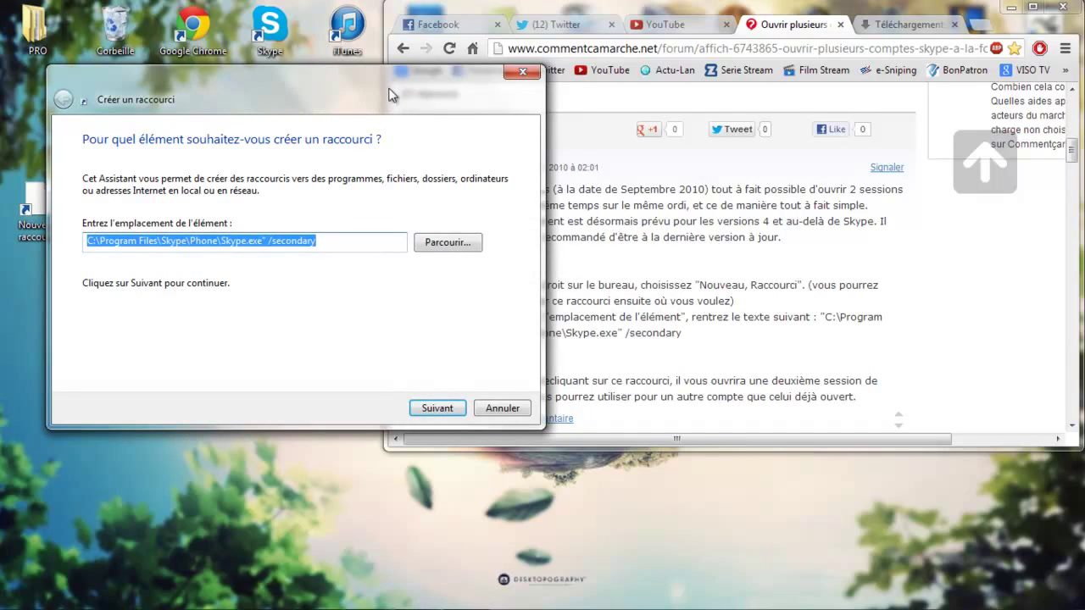
Remove the space before /secondary in the shortcut's location and try to continue the wizard.
mouse_move(389, 85)
left_mouse_down()
mouse_move(247, 94)
mouse_move(337, 93)
mouse_move(320, 78)
mouse_move(299, 85)
mouse_move(405, 84)
left_mouse_up()
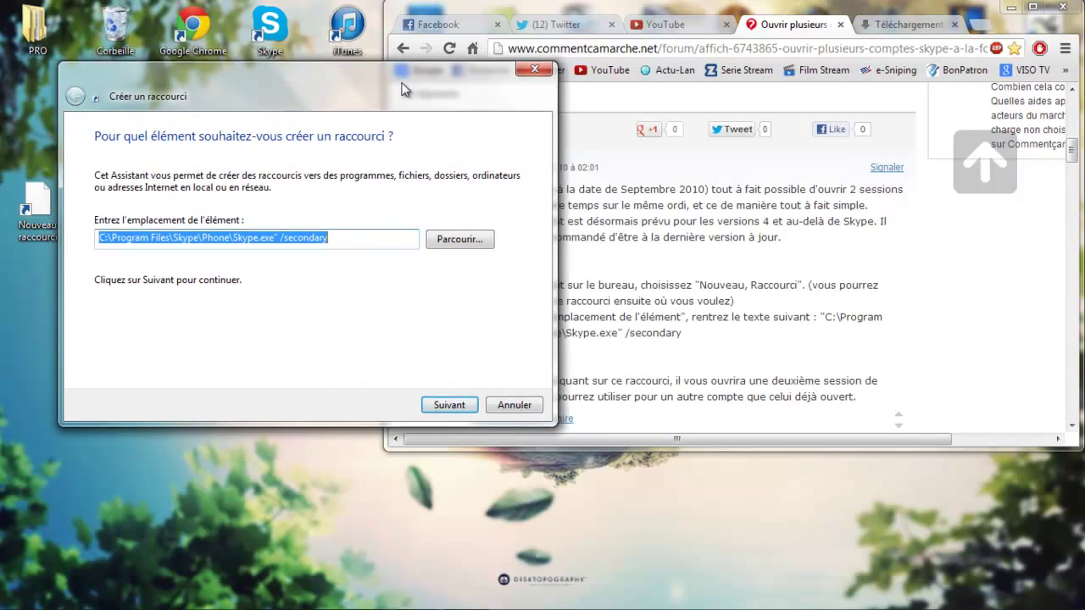
left_click(289, 236)
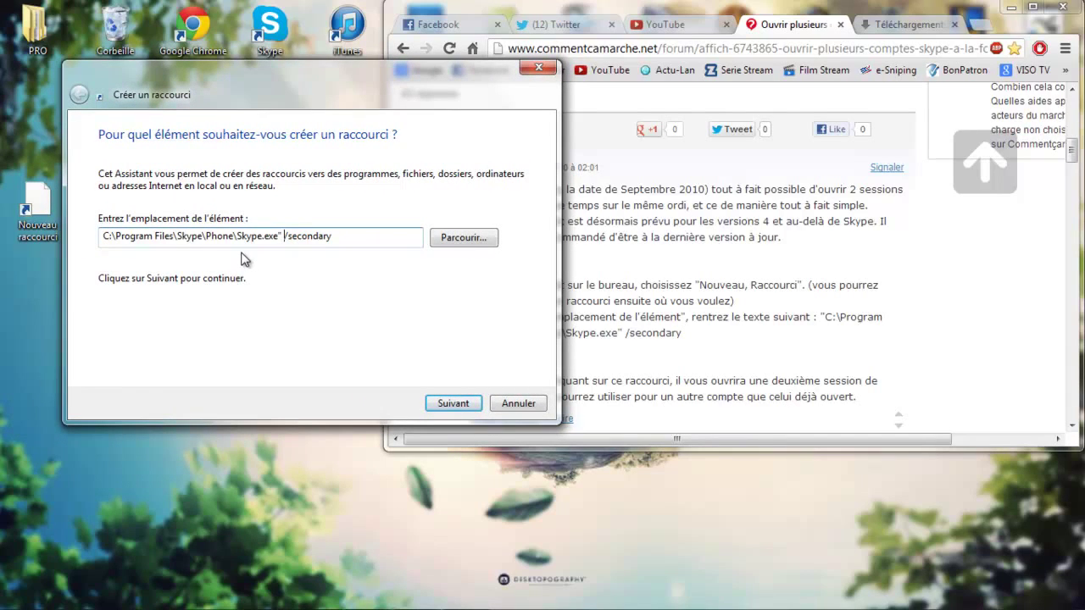
key("BackSpace")
left_click(453, 403)
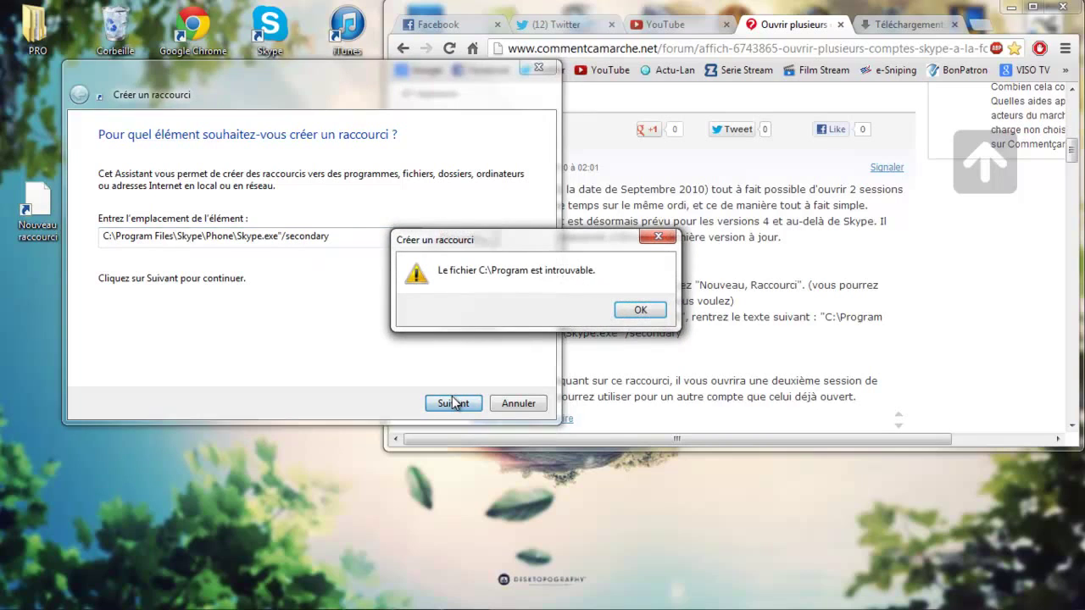
left_click(641, 313)
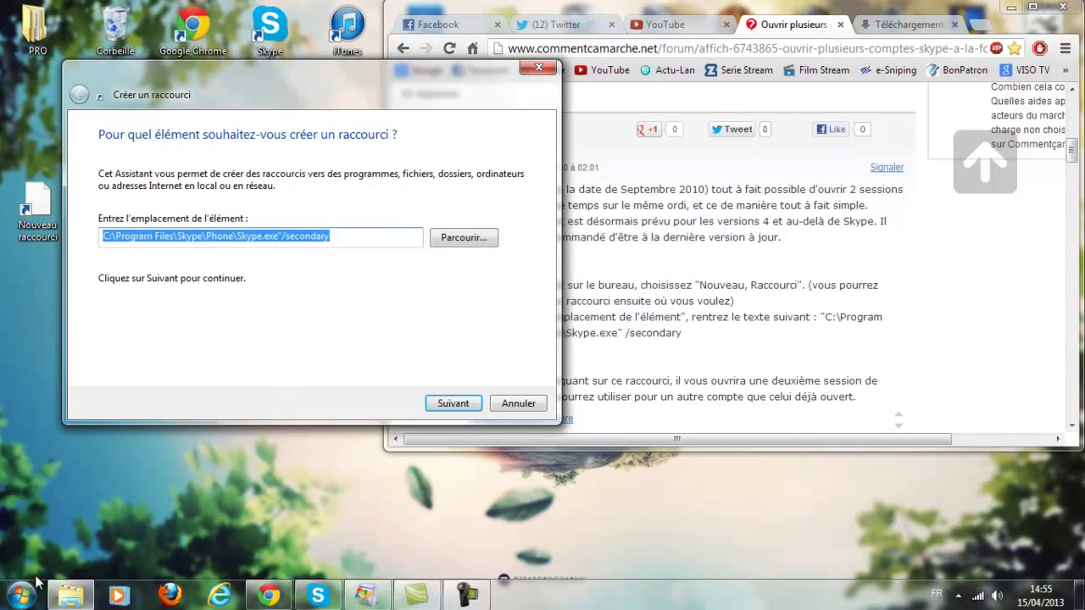
Look for the Skype installation folder in Program Files (x86) on the C: drive.
left_click(22, 595)
left_click(342, 349)
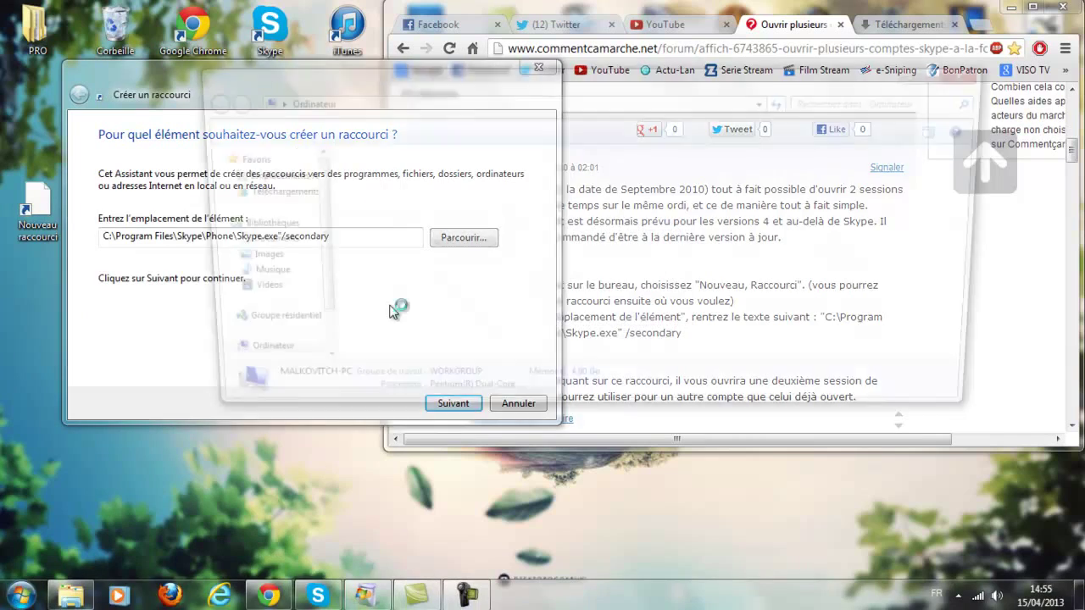
left_click_drag(384, 85, 615, 115)
double_click(606, 219)
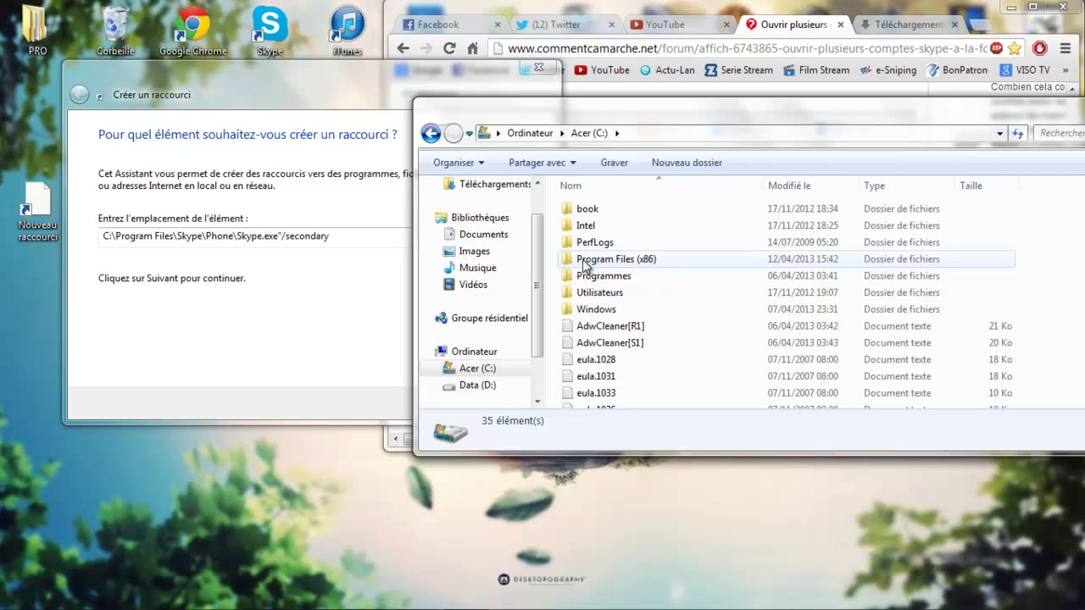
double_click(583, 263)
scroll(784, 273, "down", 5)
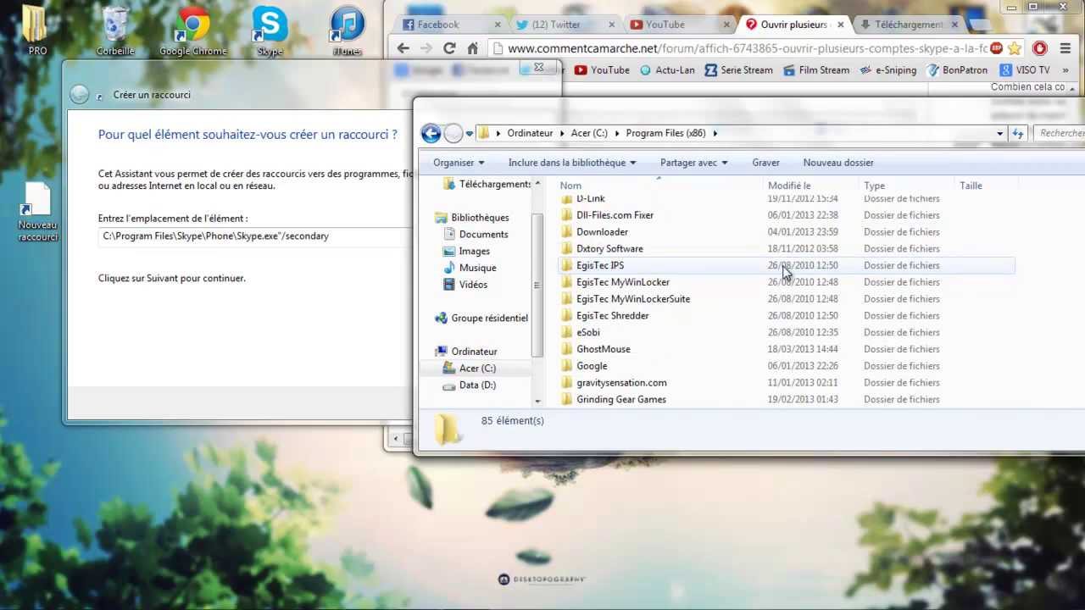
scroll(784, 273, "down", 15)
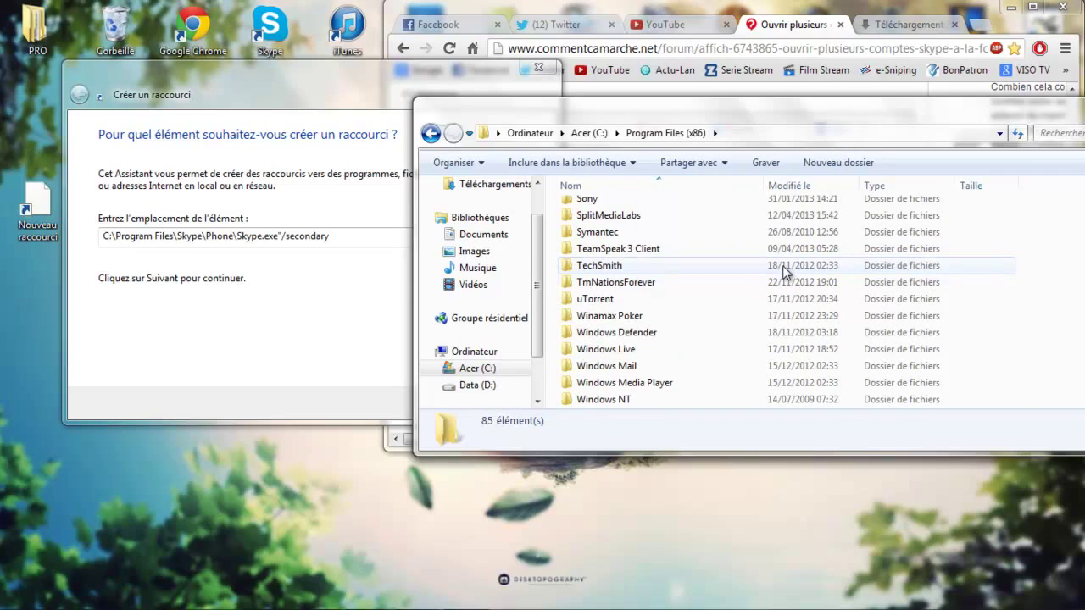
scroll(785, 273, "up", 3)
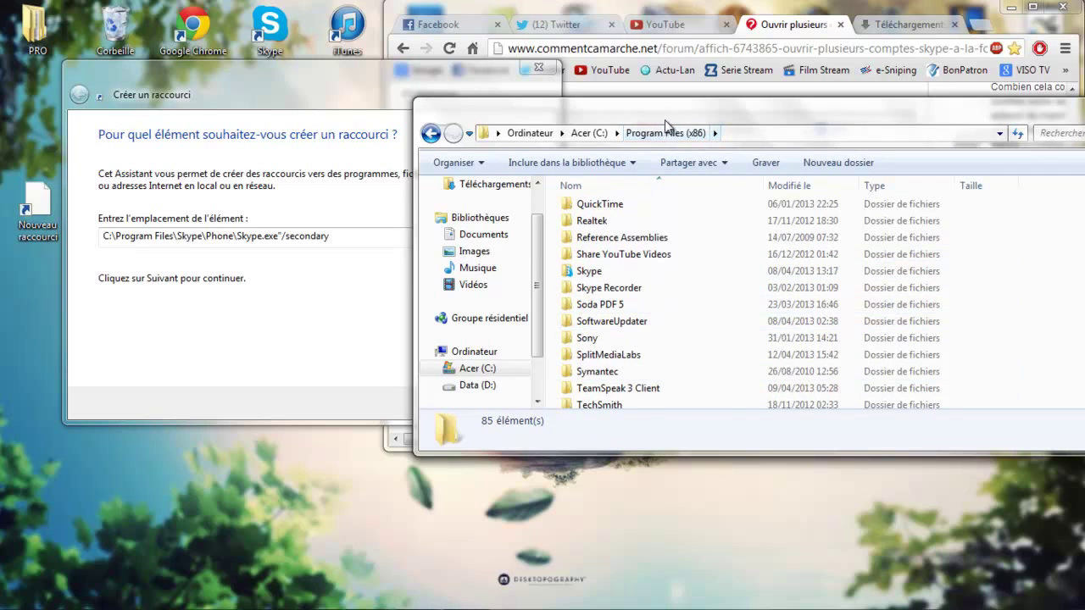
left_click(588, 134)
Insert (x86) after Program Files in the shortcut's location and try to continue the wizard.
left_click(172, 236)
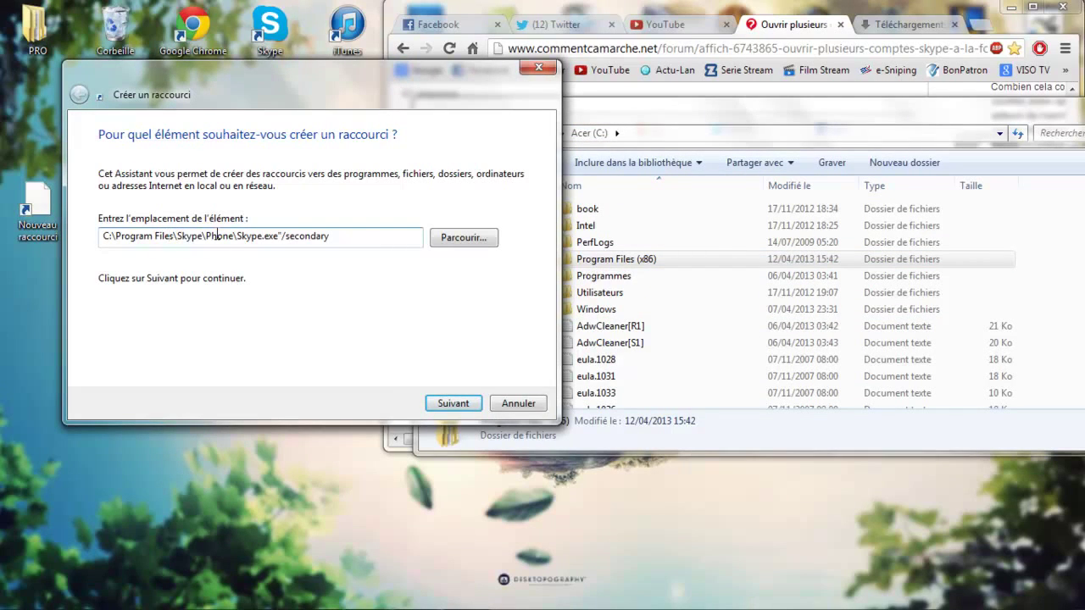
type("(")
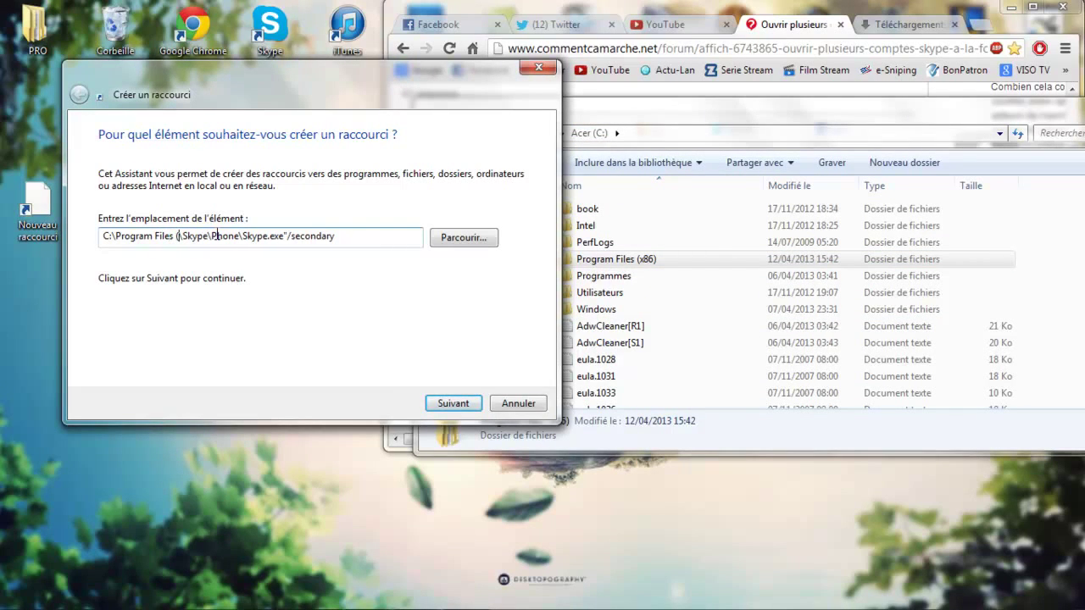
type("x86)")
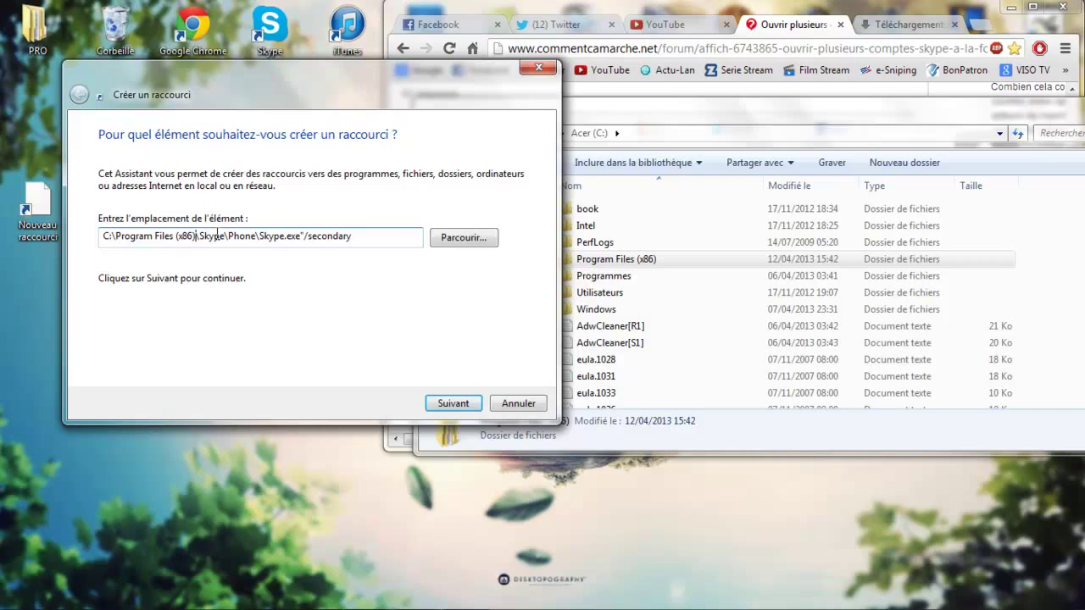
left_click(453, 403)
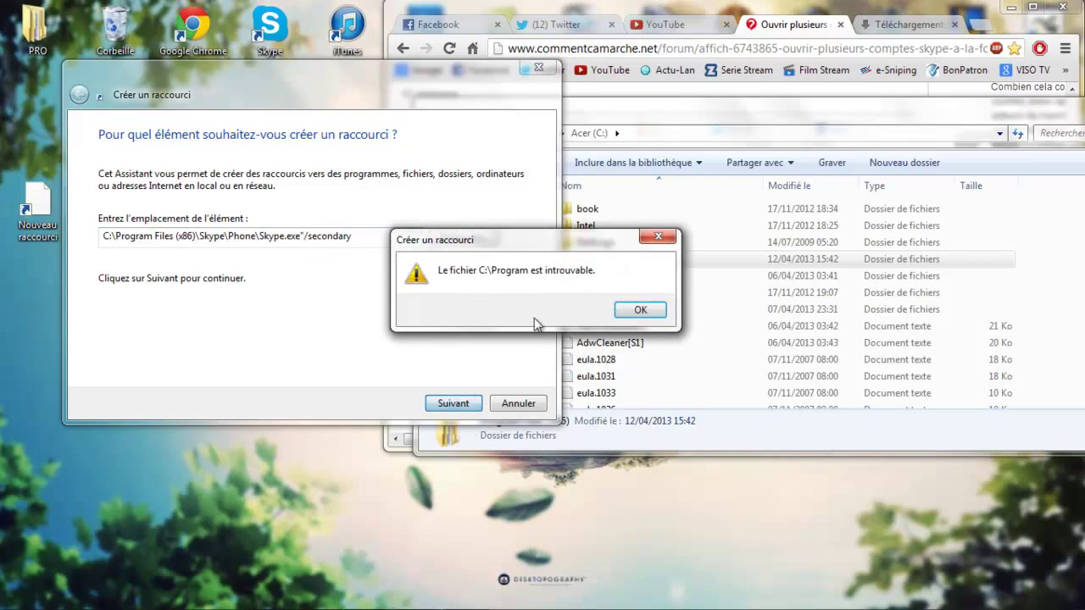
left_click(638, 312)
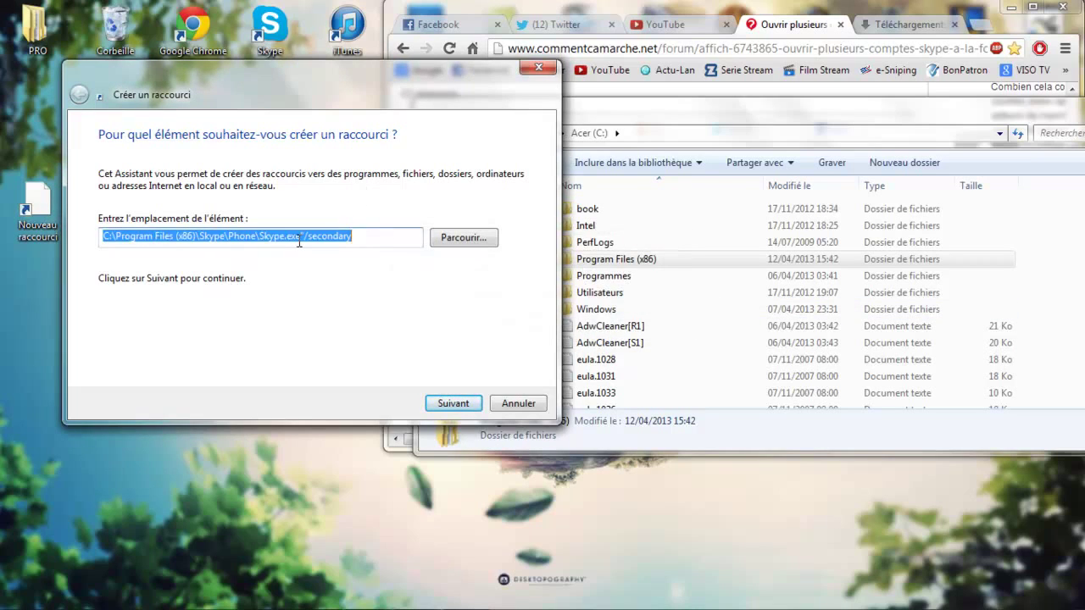
Replace the location with the copied C:\Program Files\Skype\Phone\Skype.exe" /secondary and retry continuing the wizard.
key("BackSpace")
key("ctrl+v")
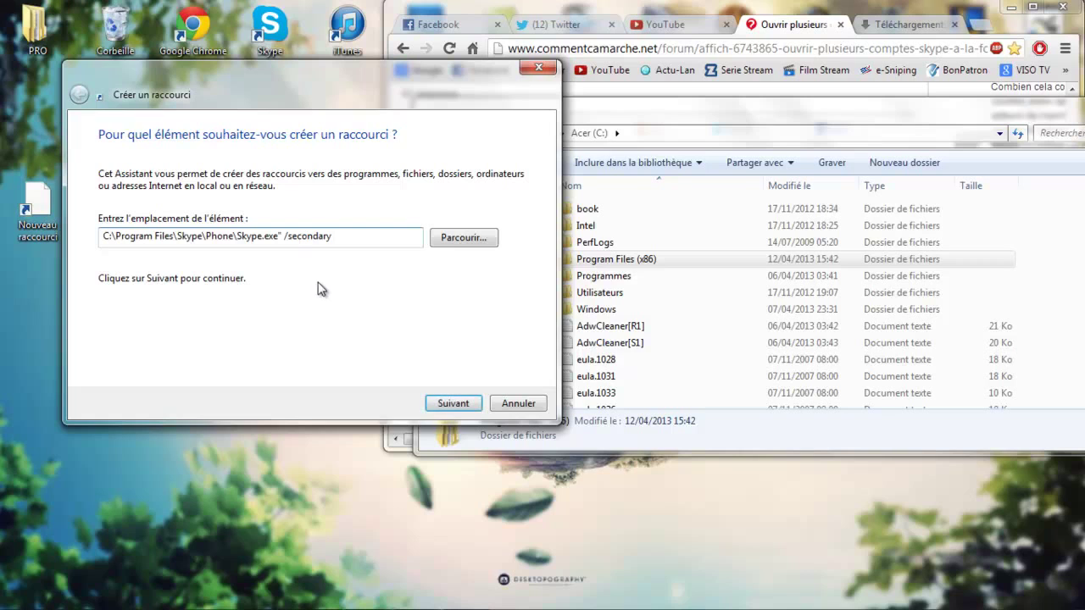
left_click(452, 402)
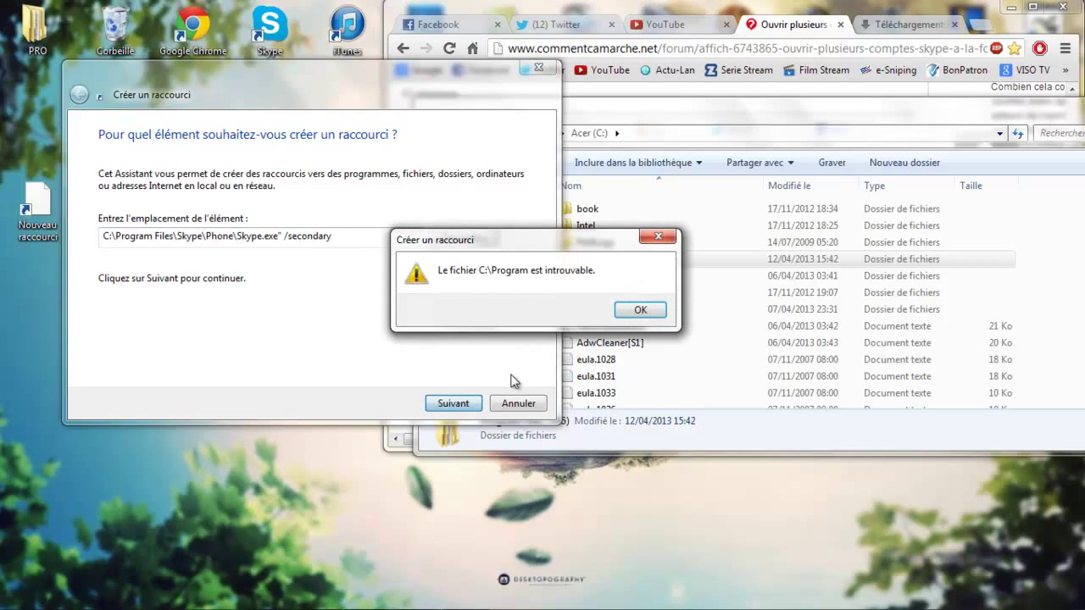
left_click(629, 312)
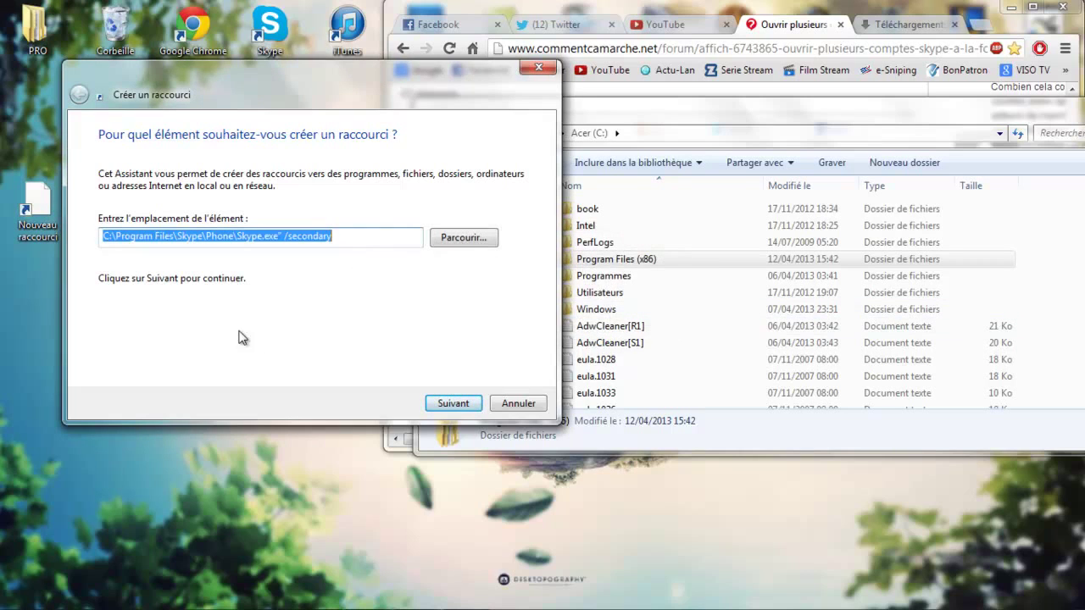
left_click(156, 238)
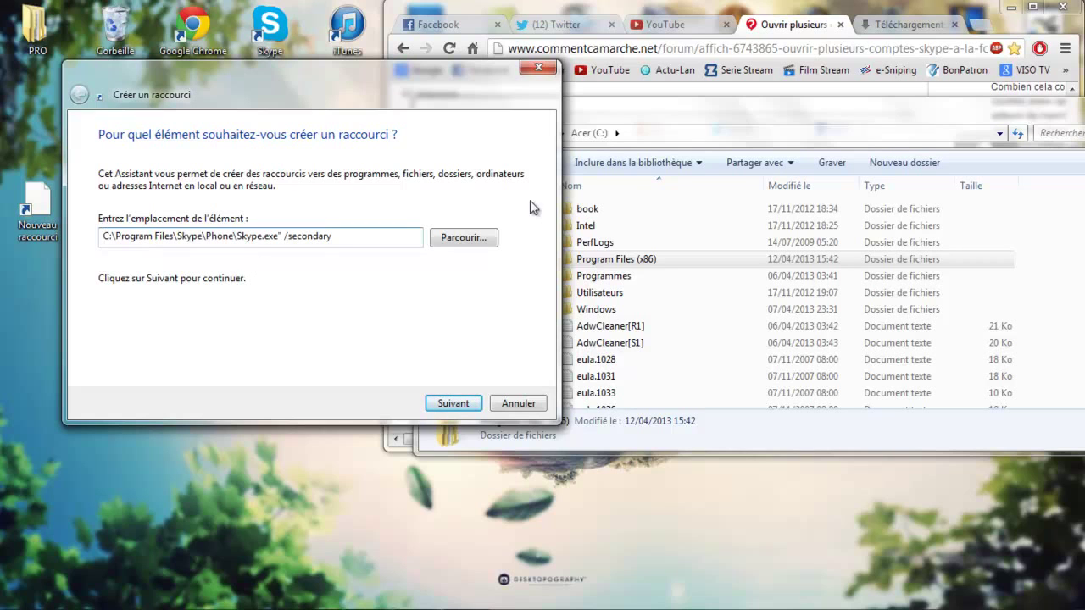
Copy the target path from the properties of the Skype+ shortcut in the PRO\Game folder, and minimize that folder.
double_click(36, 30)
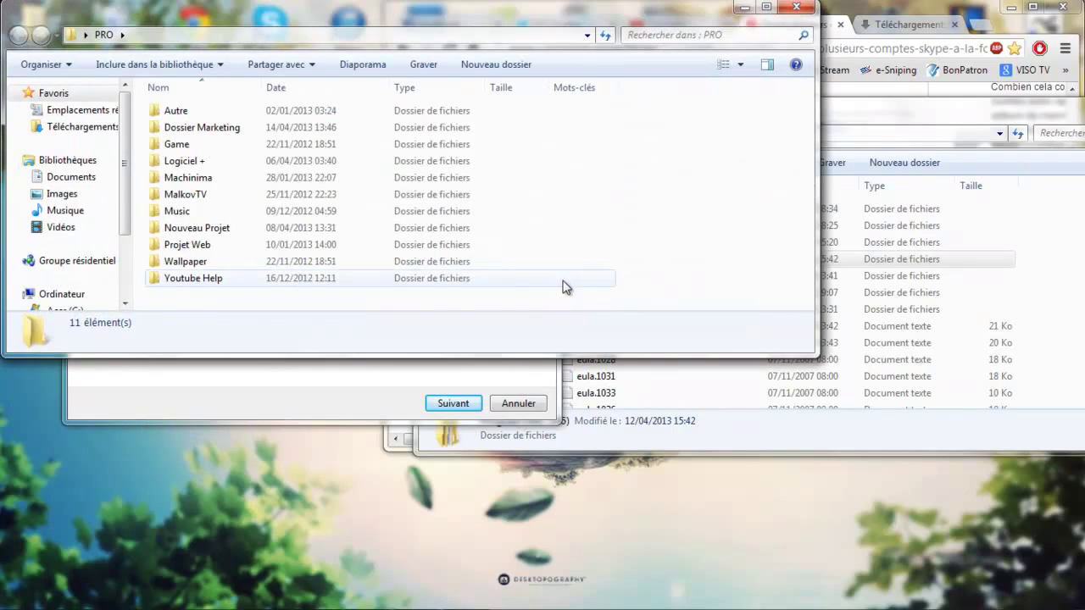
double_click(213, 145)
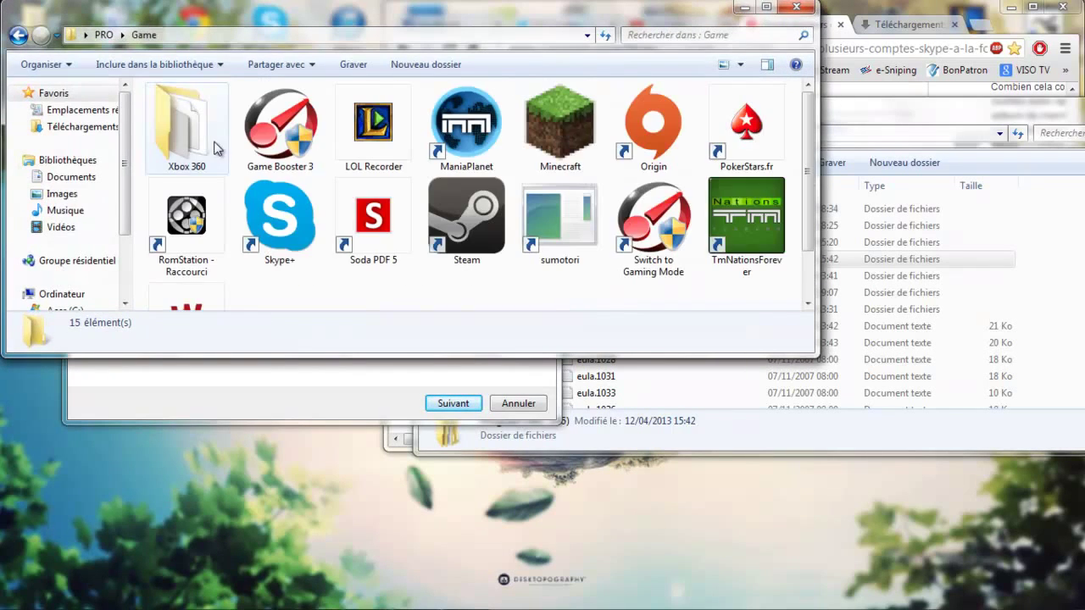
left_click(317, 233)
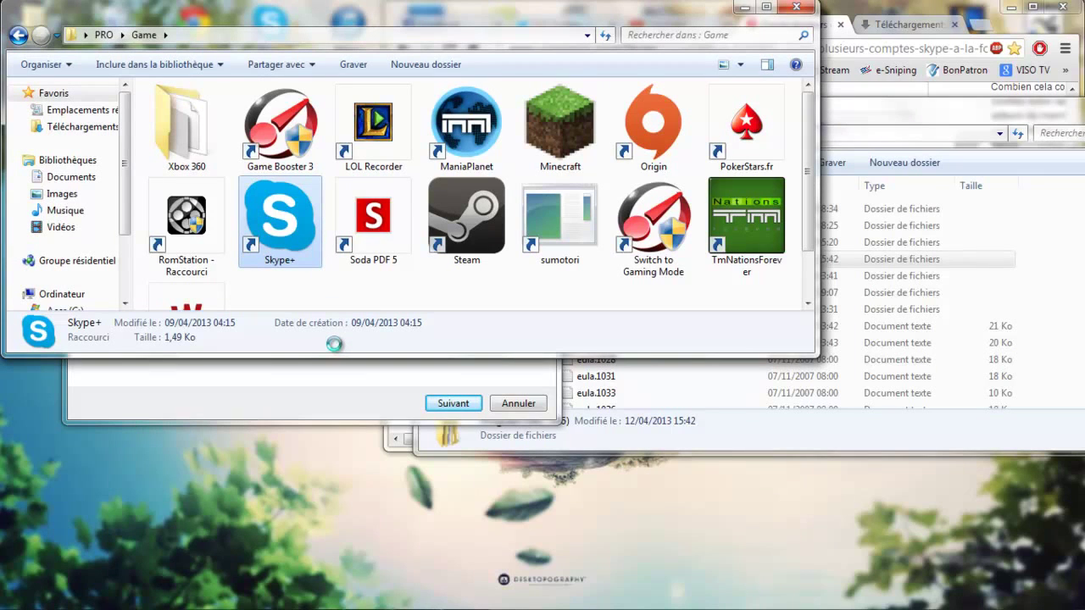
right_click(312, 233)
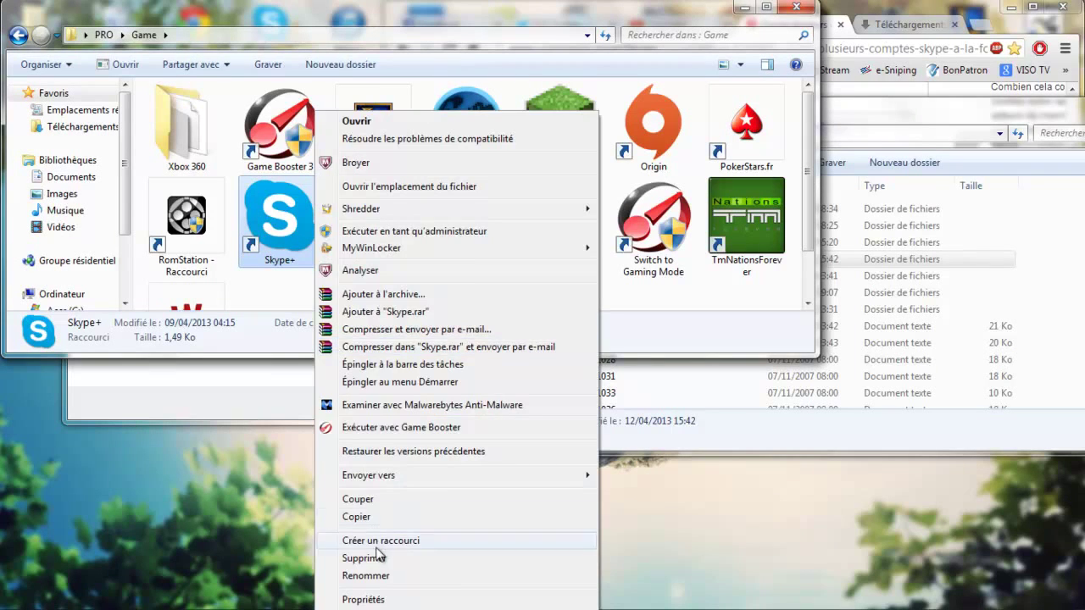
left_click(381, 599)
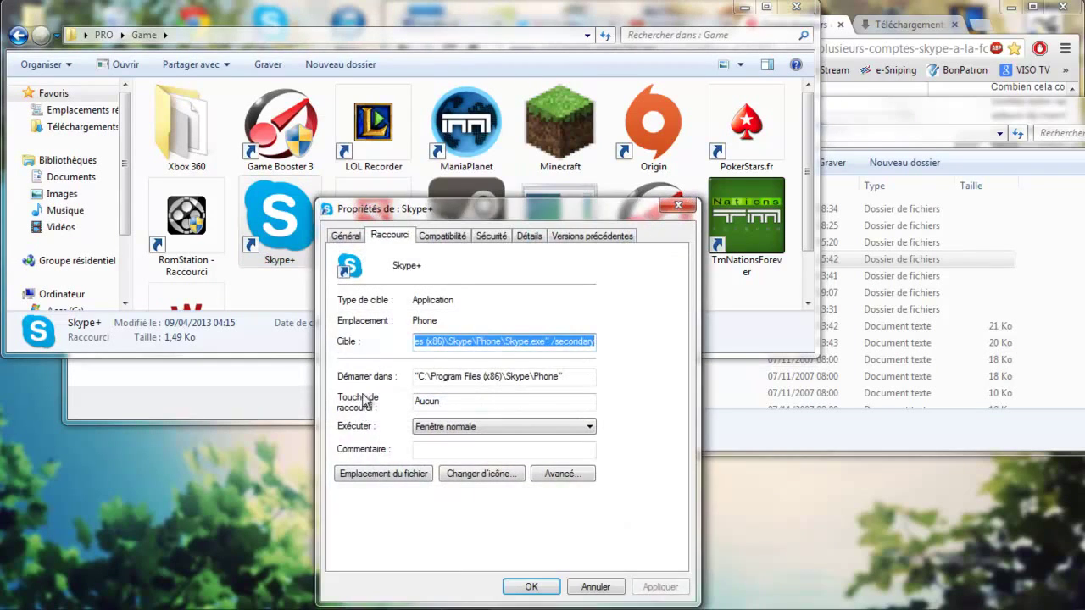
right_click(477, 341)
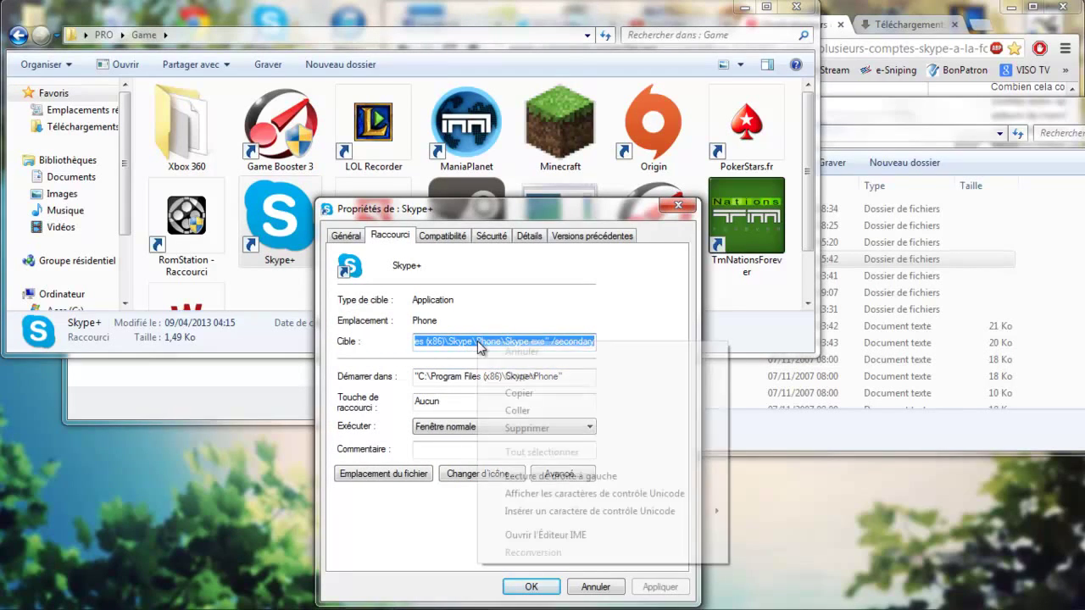
left_click(519, 395)
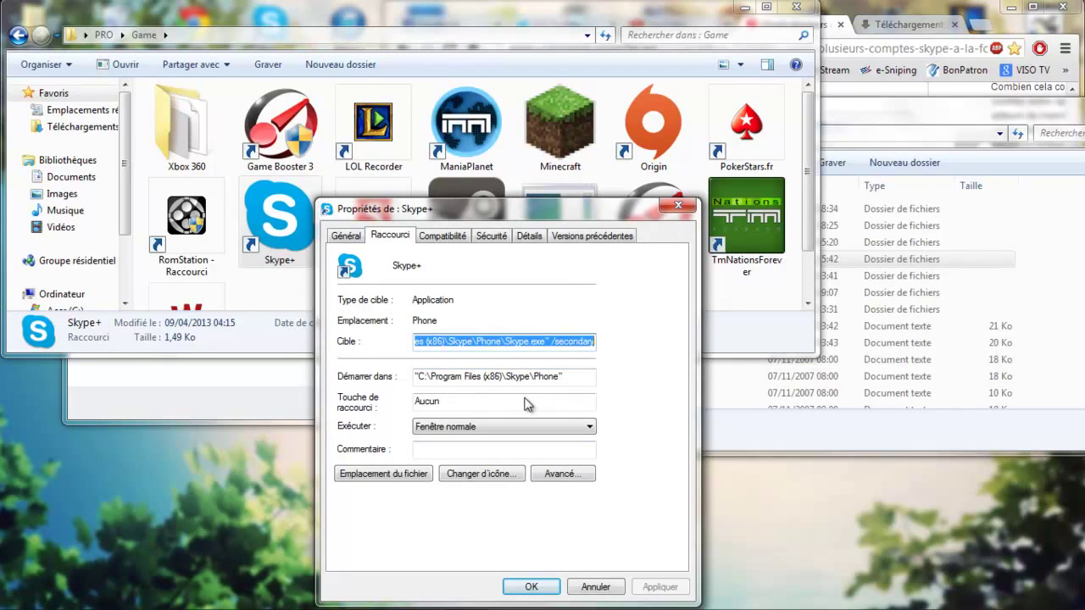
left_click(678, 205)
left_click(744, 7)
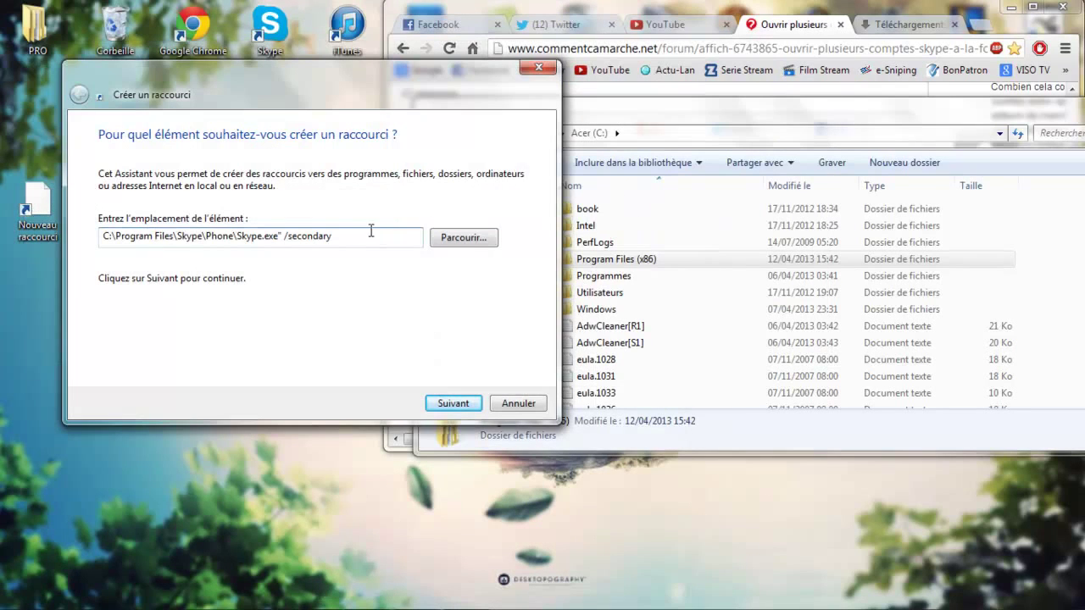
Set the shortcut's location to "C:\Program Files (x86)\Skype\Phone\Skype.exe" /secondary and create it with the name Skype TUTO.
left_click_drag(371, 235, 100, 236)
type("\"C:\\Program Files (x86)\\Skype\\Phone\\Skype.exe\" /secondary")
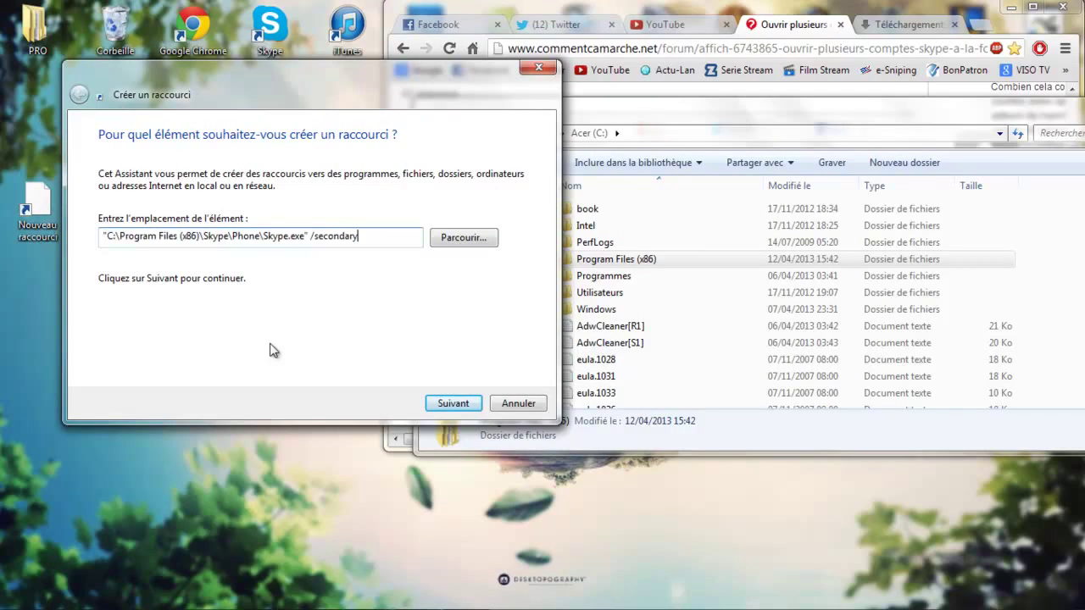
left_click(453, 404)
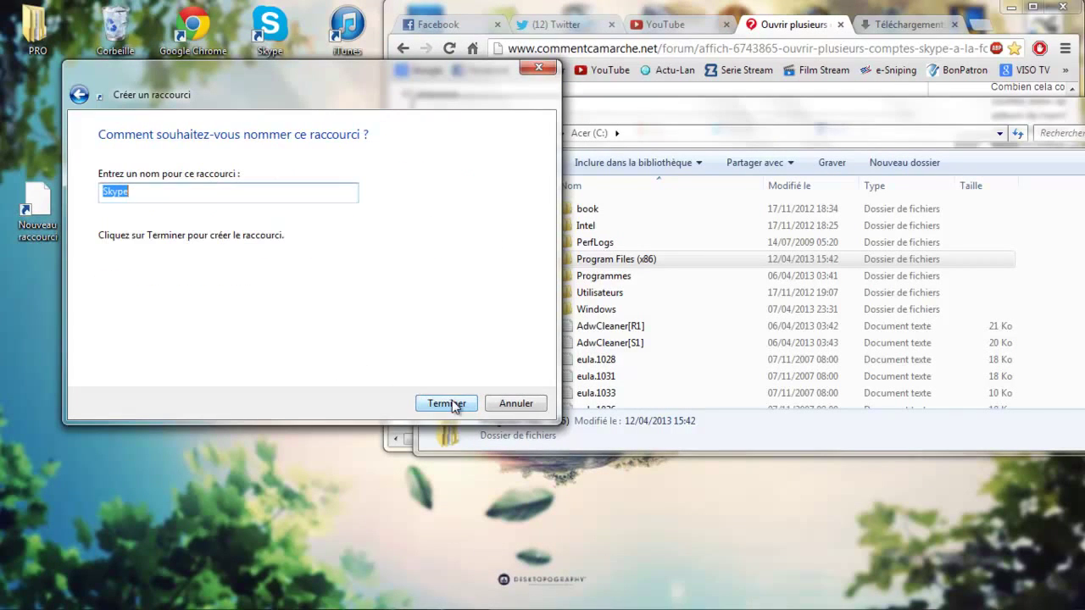
left_click(177, 196)
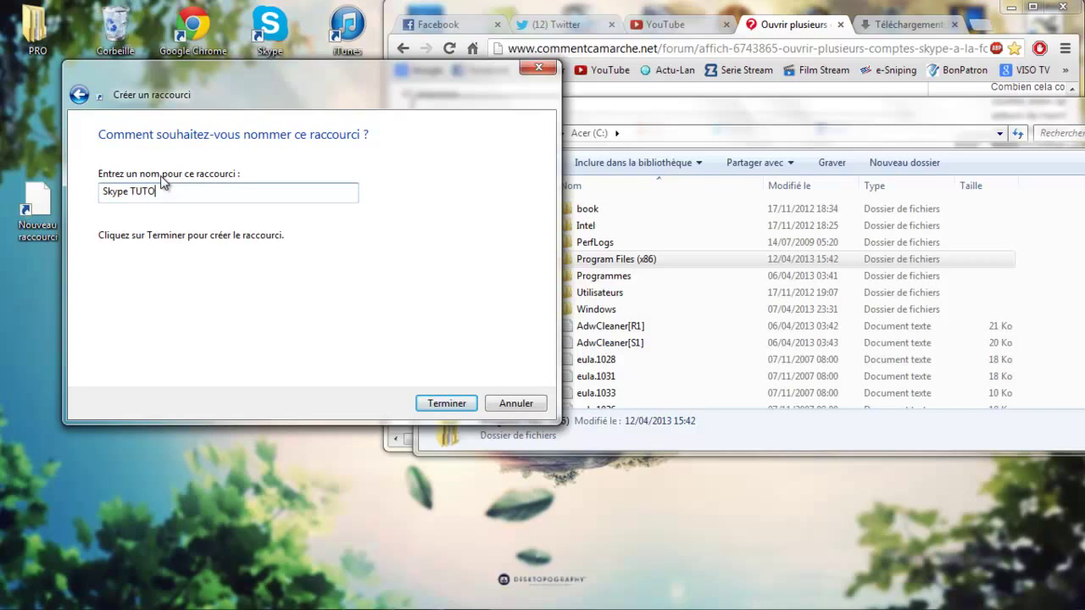
left_click(444, 402)
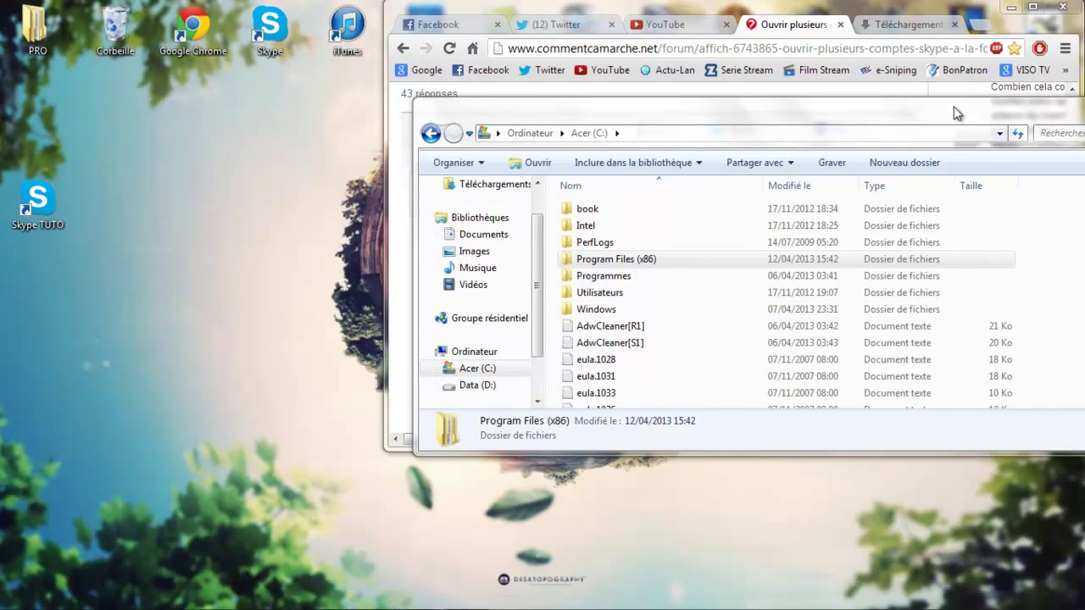
Clear the C: drive and browser windows off the desktop and launch the Skype TUTO shortcut.
left_click_drag(954, 107, 750, 118)
left_click(1003, 115)
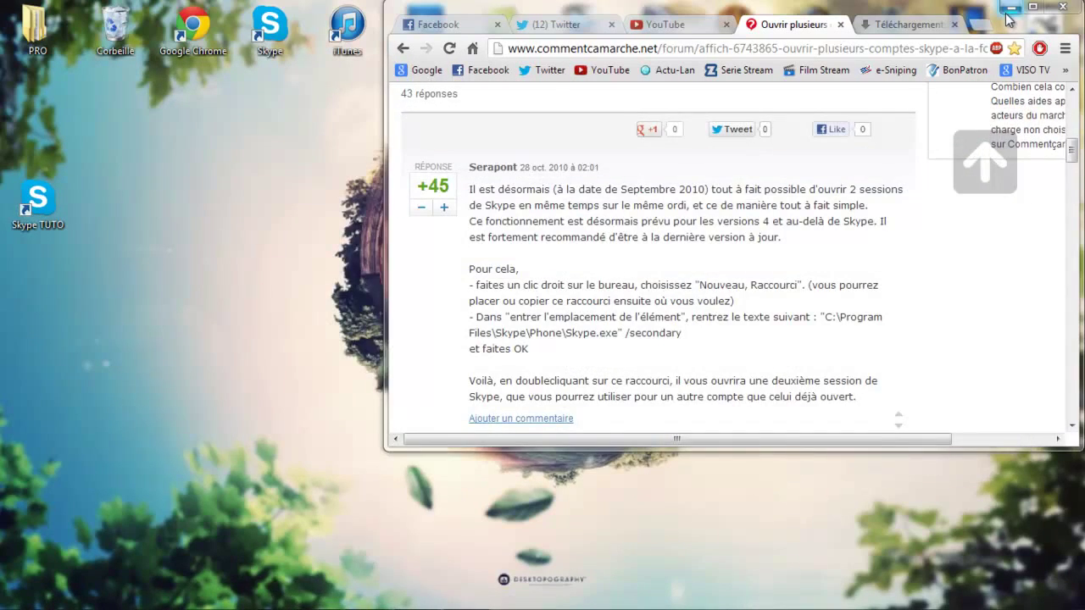
left_click(1033, 7)
left_click(1009, 7)
double_click(59, 180)
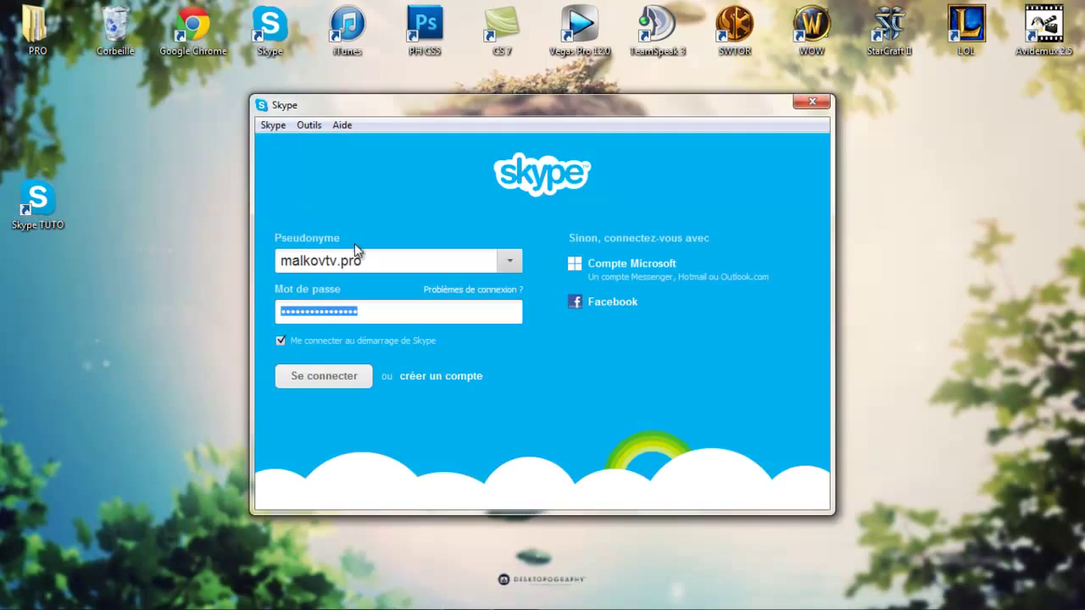
Close the PRO\Game folder window and place the two Skype sign-in windows side by side on the desktop.
left_click(71, 596)
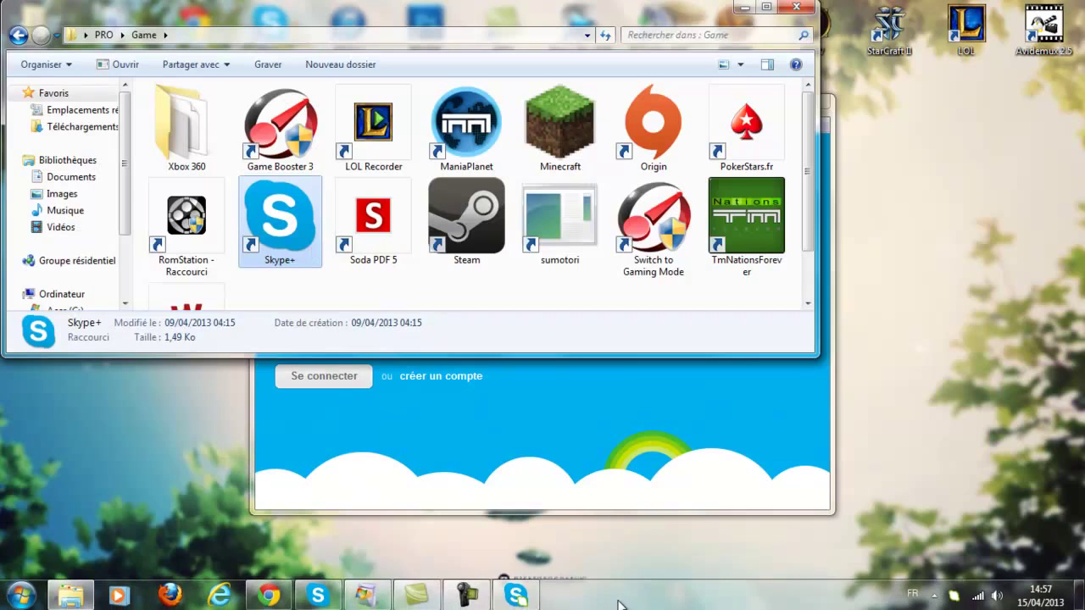
left_click(524, 596)
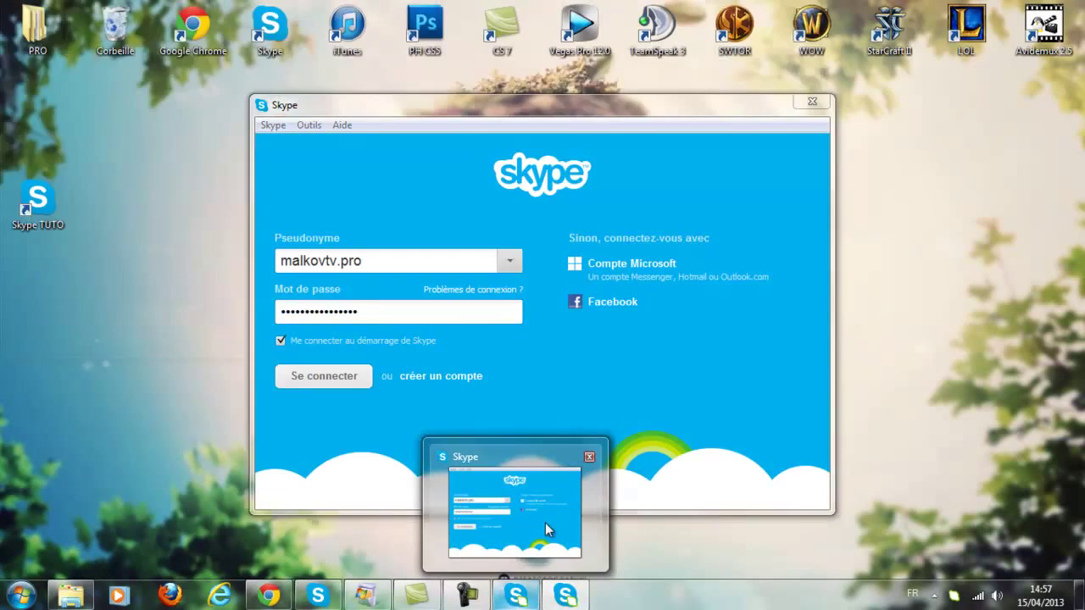
left_click(775, 21)
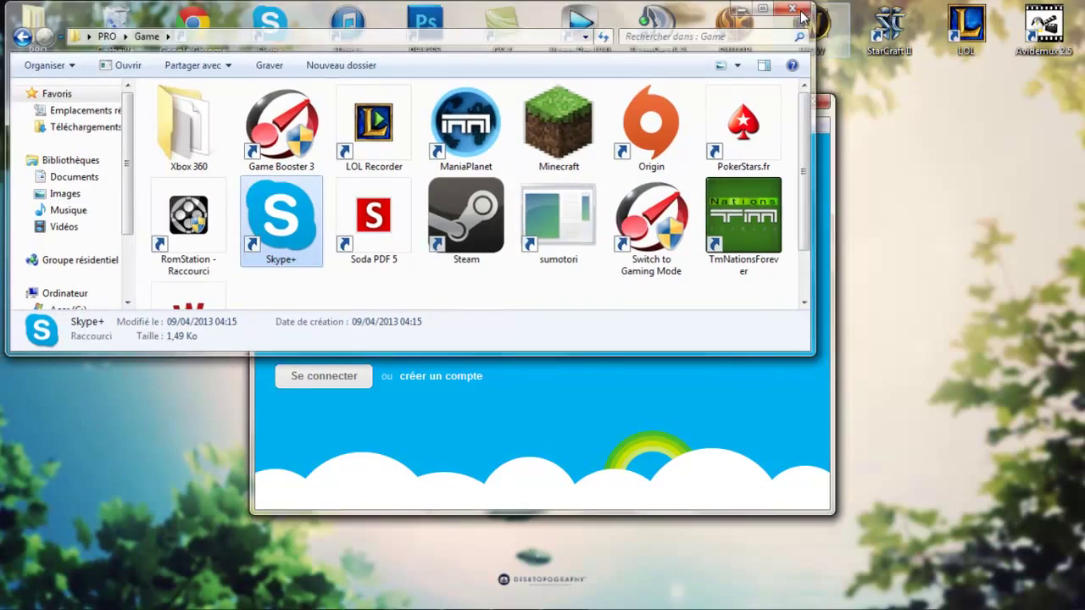
left_click(796, 6)
left_click_drag(618, 104, 804, 106)
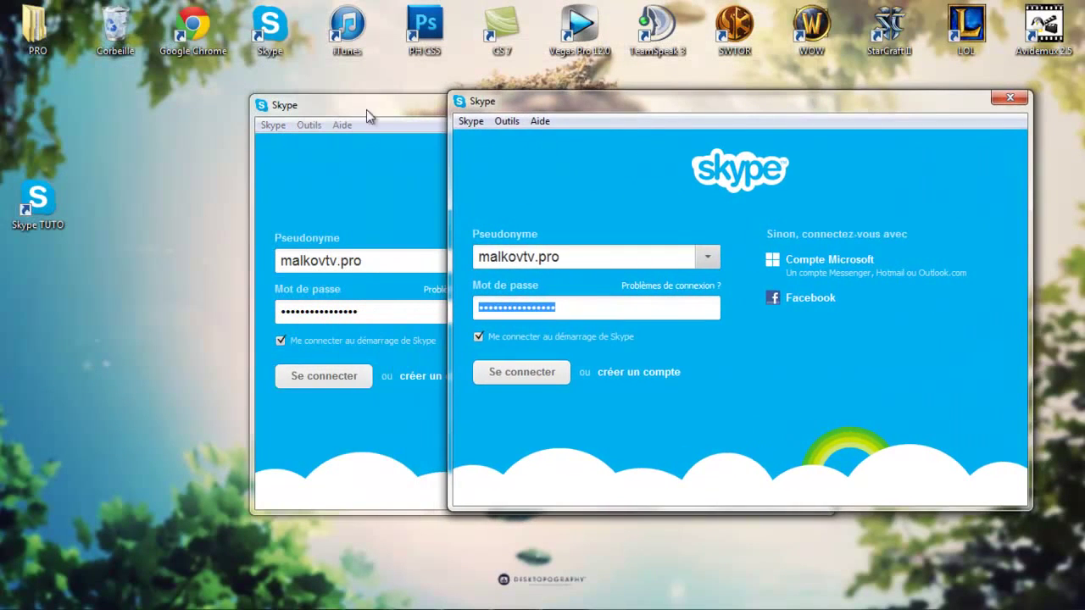
left_click_drag(396, 96, 191, 91)
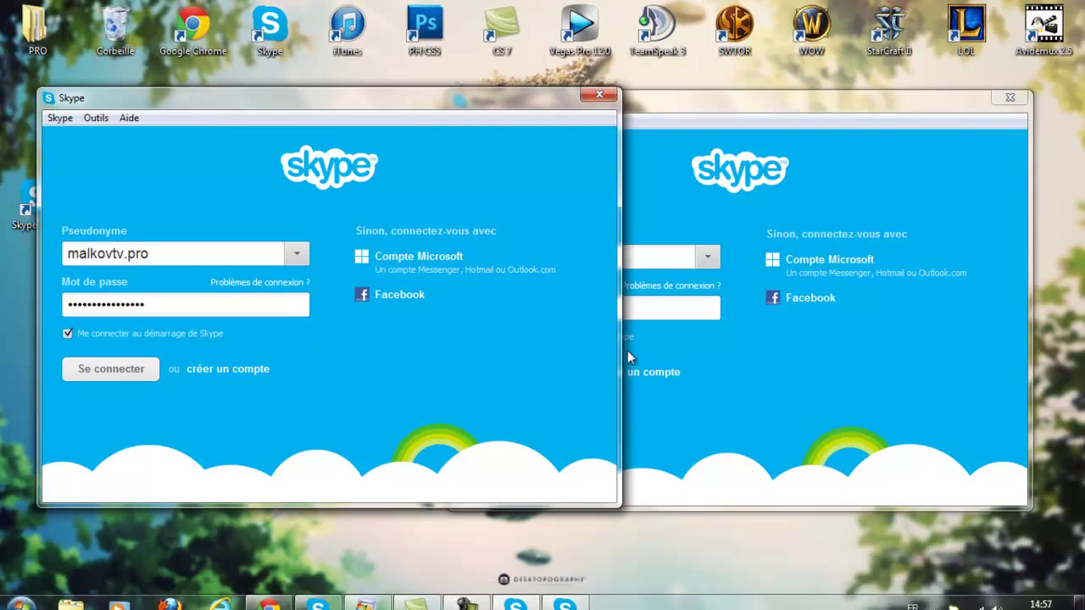
Quit both Skype sessions waiting at the sign-in screen, confirming each exit.
left_click(935, 594)
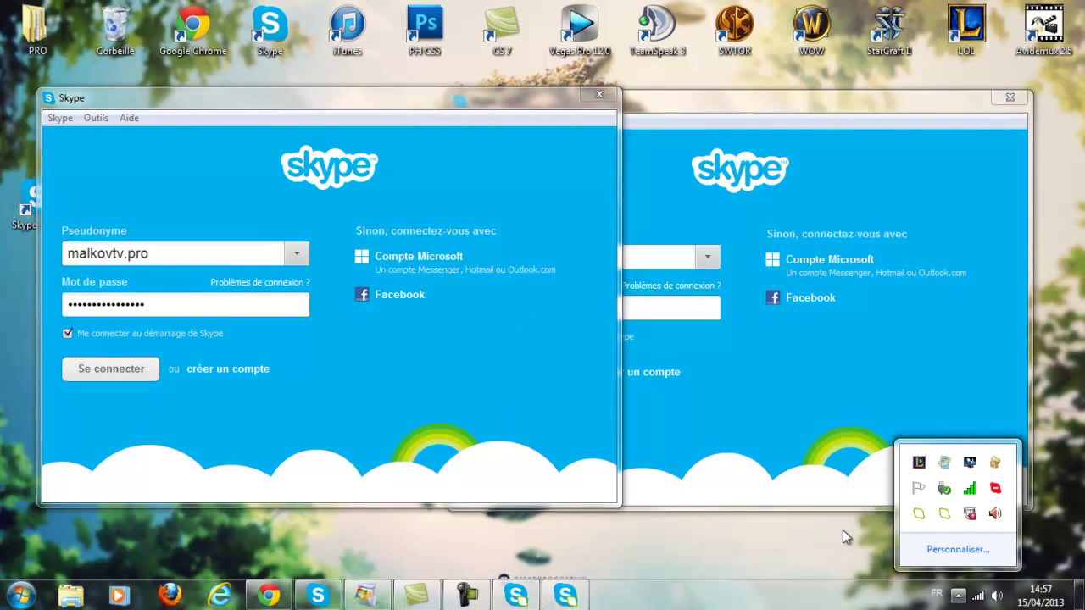
right_click(920, 514)
left_click(969, 559)
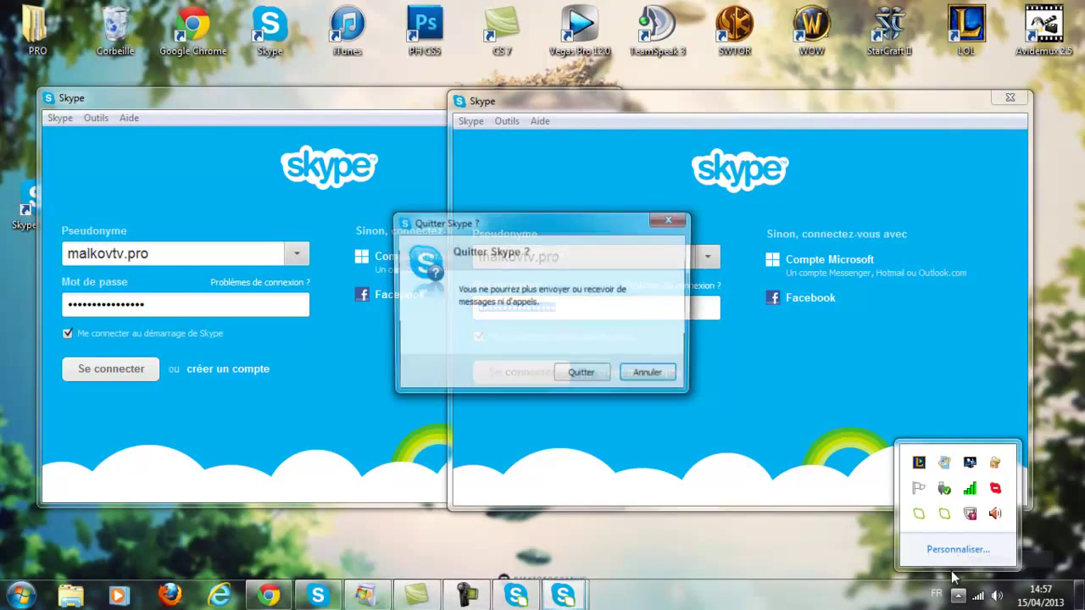
left_click(582, 374)
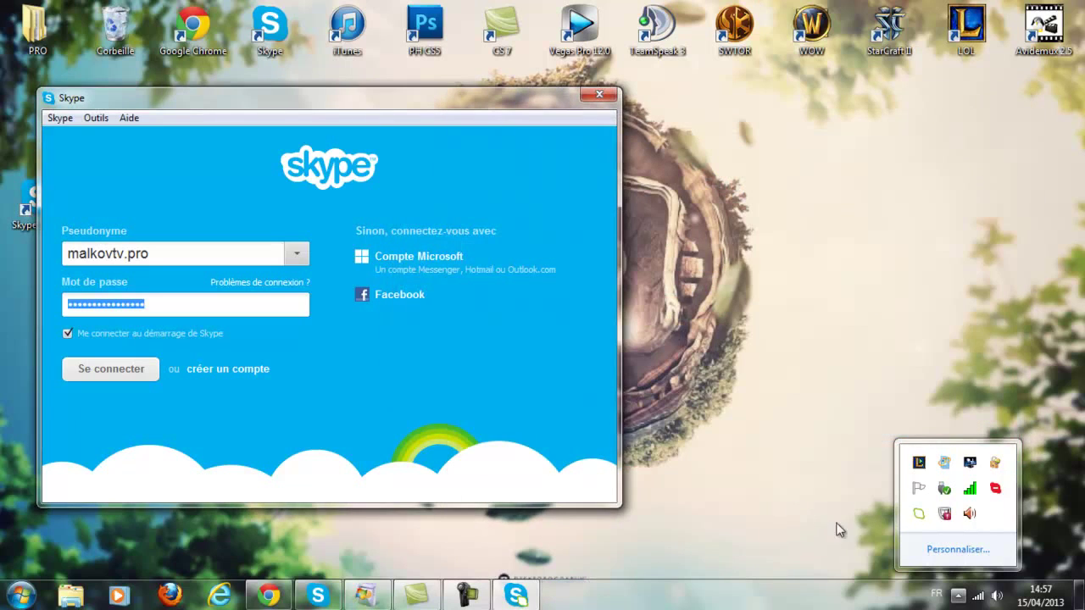
right_click(919, 513)
left_click(954, 562)
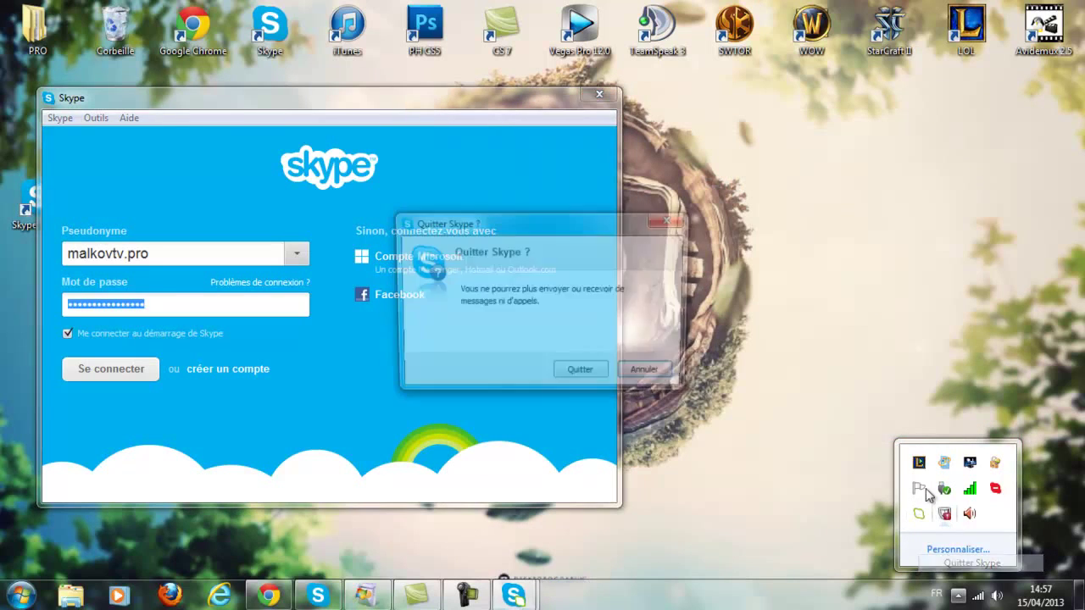
left_click(579, 370)
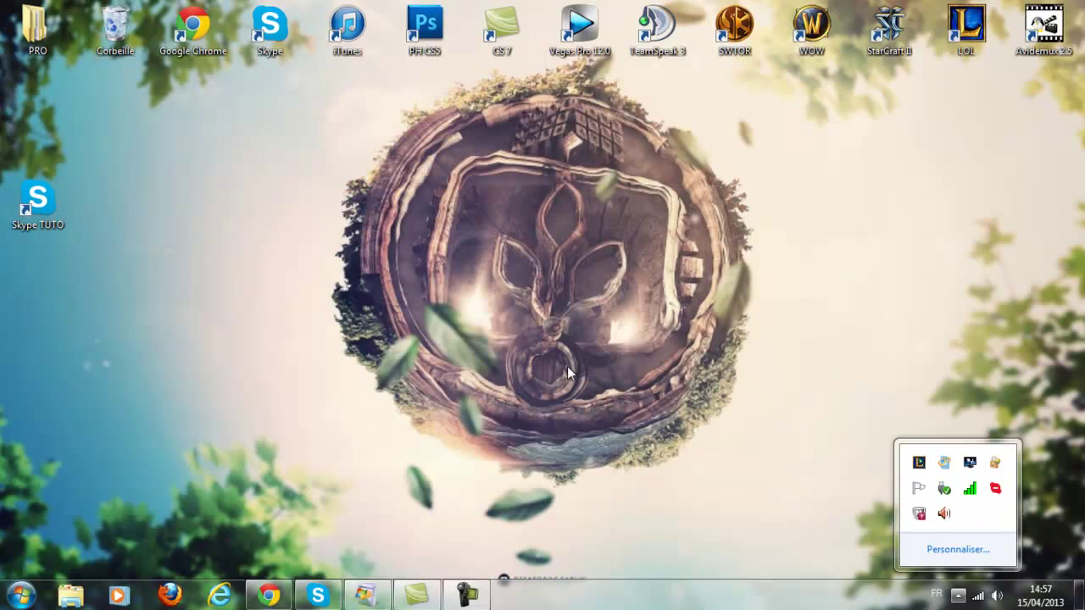
left_click(576, 368)
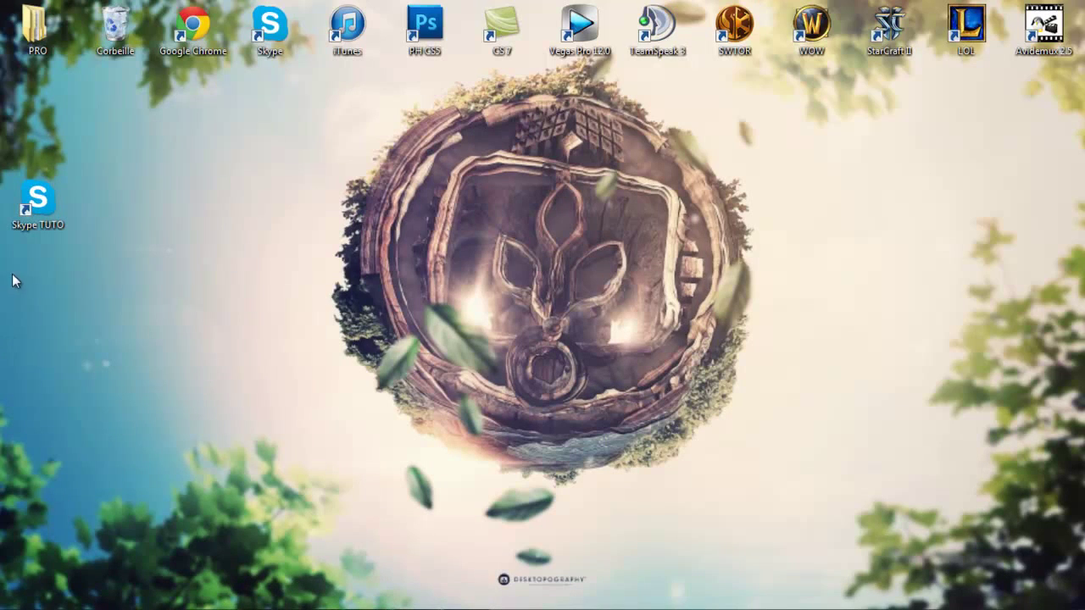
Move the Skype TUTO shortcut to the upper middle of the desktop and deselect it.
left_click_drag(37, 201, 579, 204)
left_click(524, 334)
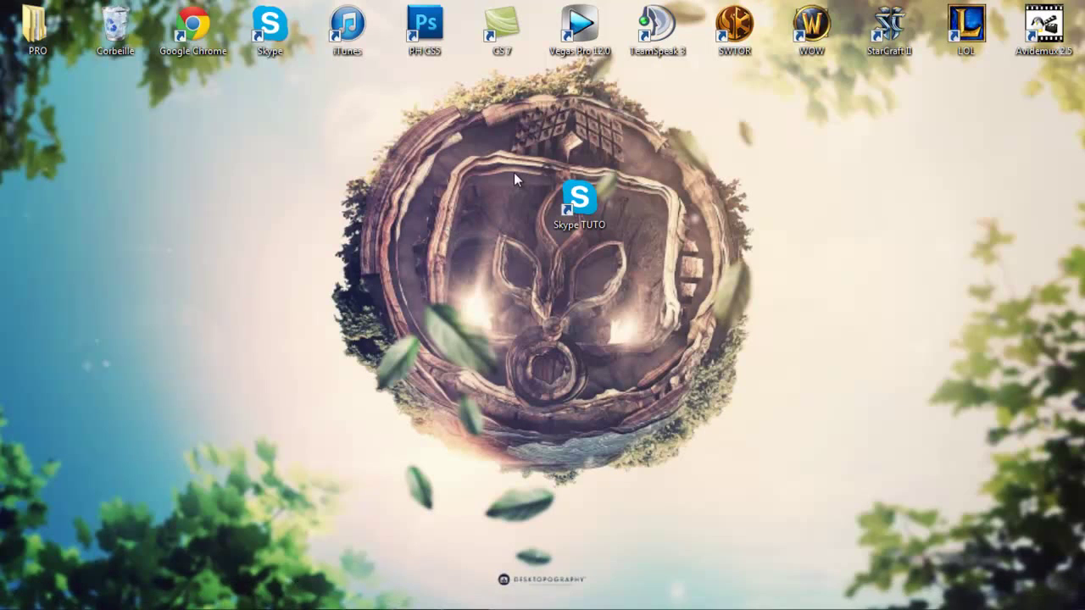
left_click_drag(539, 173, 829, 327)
left_click_drag(489, 82, 709, 264)
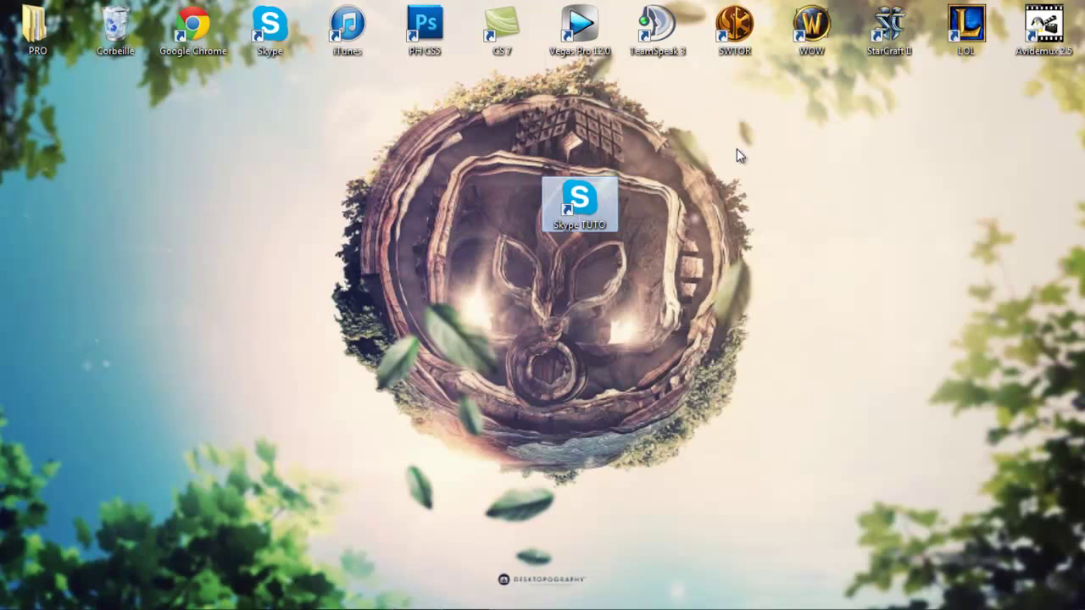
left_click_drag(742, 133, 428, 291)
left_click_drag(430, 127, 587, 240)
left_click_drag(640, 162, 517, 280)
left_click_drag(552, 80, 751, 414)
left_click_drag(665, 154, 398, 321)
left_click_drag(537, 167, 636, 259)
left_click_drag(632, 151, 469, 178)
left_click_drag(733, 149, 498, 312)
left_click_drag(475, 241, 661, 169)
left_click_drag(523, 138, 667, 277)
left_click_drag(650, 153, 301, 385)
left_click_drag(565, 238, 631, 177)
left_click_drag(623, 136, 419, 286)
left_click_drag(472, 165, 627, 235)
left_click(632, 424)
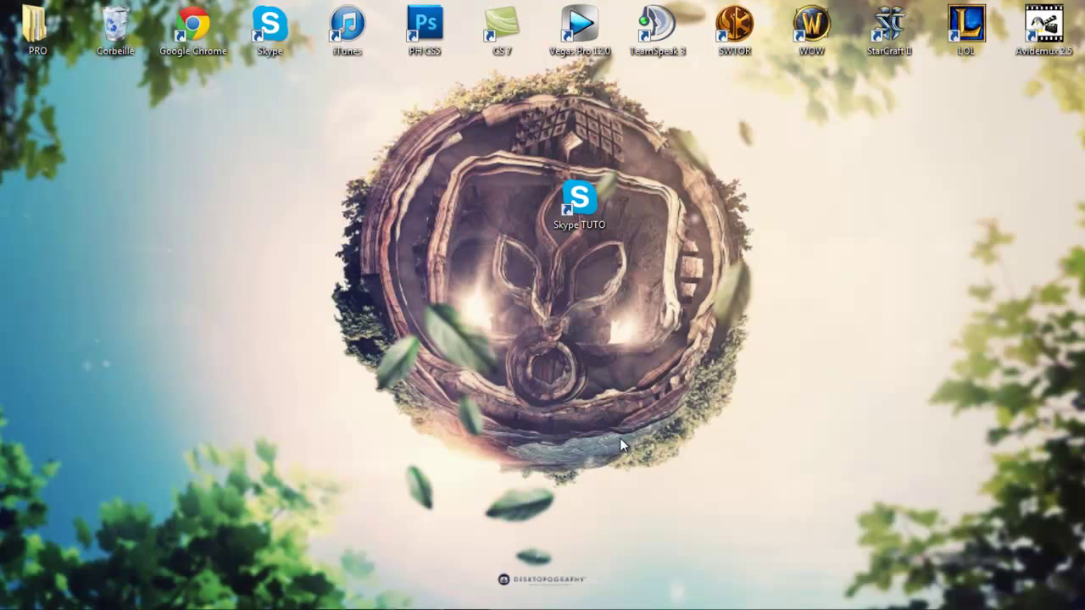
mouse_move(246, 608)
left_click(580, 203)
left_click_drag(622, 215, 730, 234)
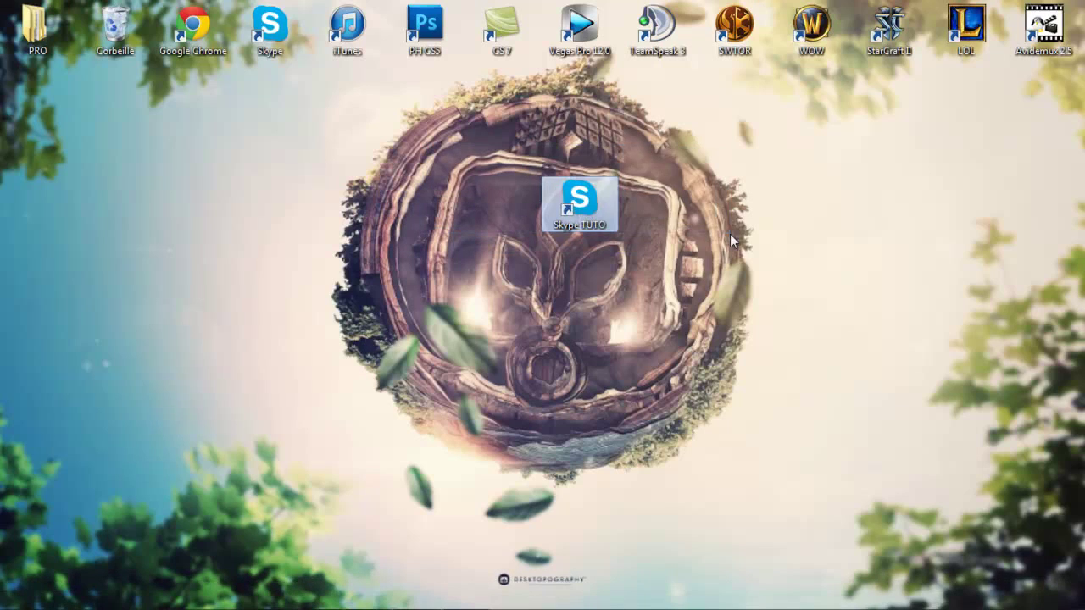
left_click_drag(694, 130, 538, 312)
left_click_drag(541, 160, 584, 229)
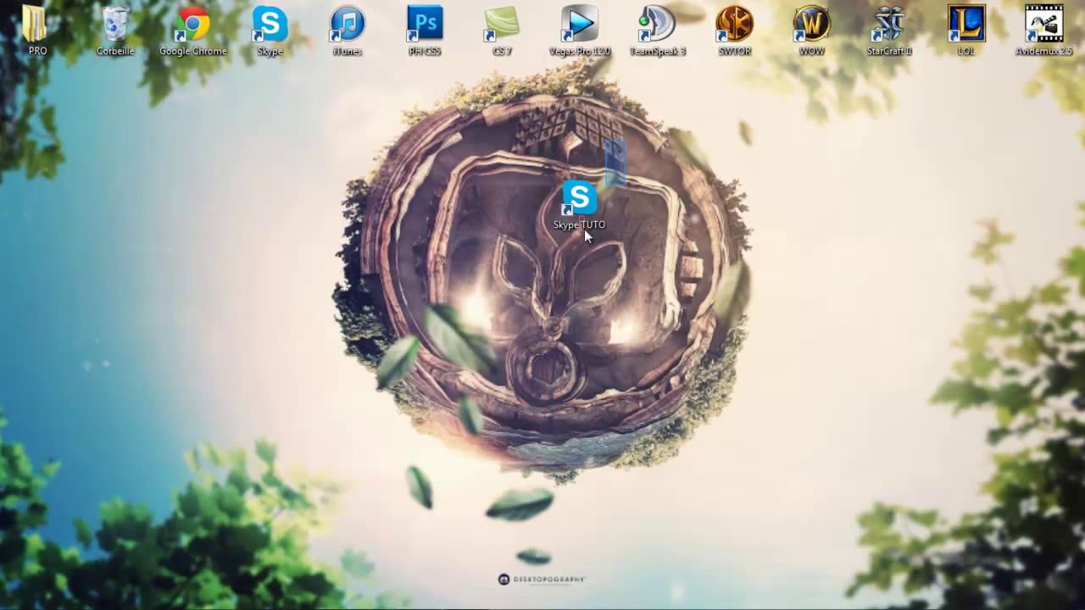
mouse_move(485, 607)
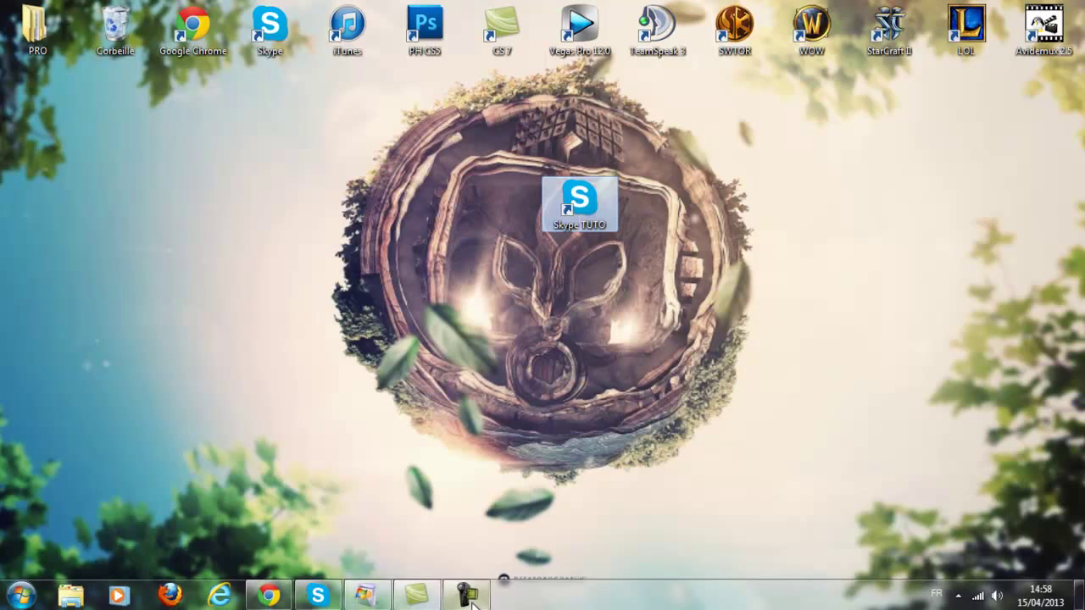